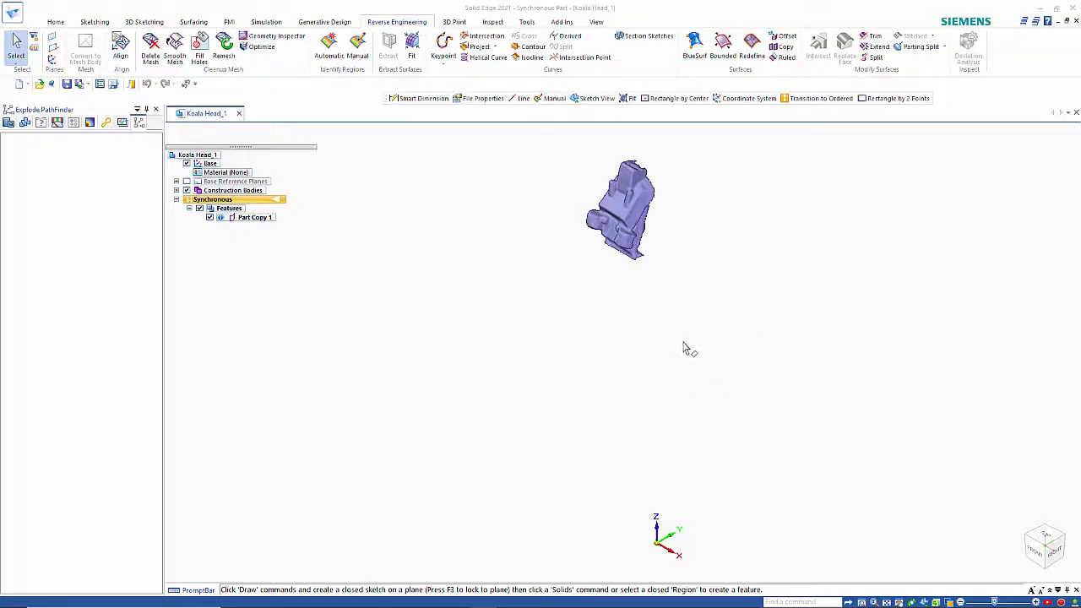
Paint a mesh region around the flat back face of the koala head with the Manual region tool, bordering the round bump.
{"action": "middle_click_drag", "start_coordinate": [702, 333], "coordinate": [725, 501]}
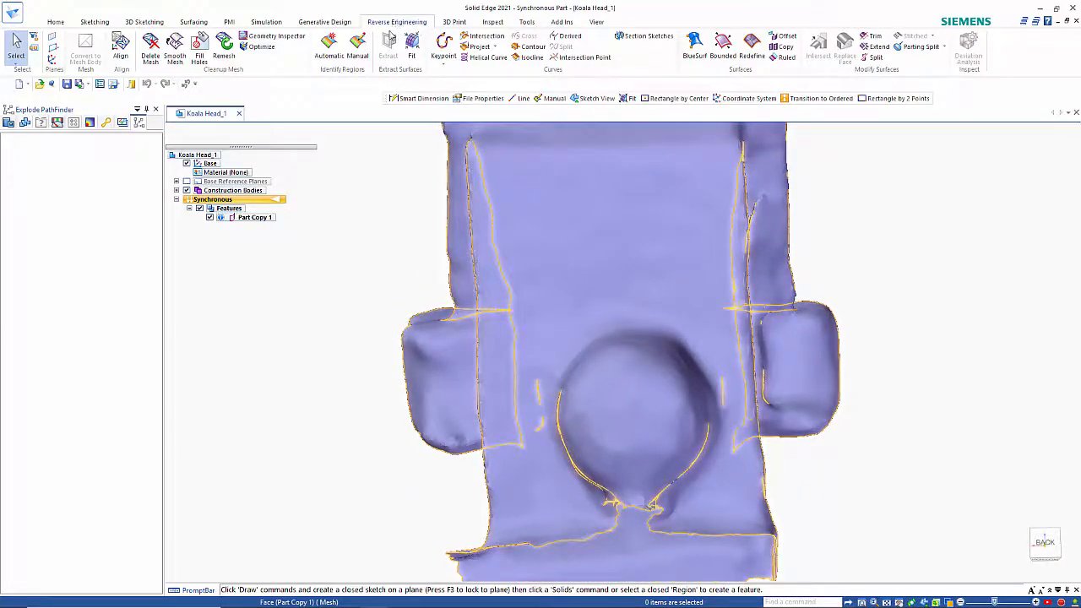
{"action": "left_click", "coordinate": [357, 47]}
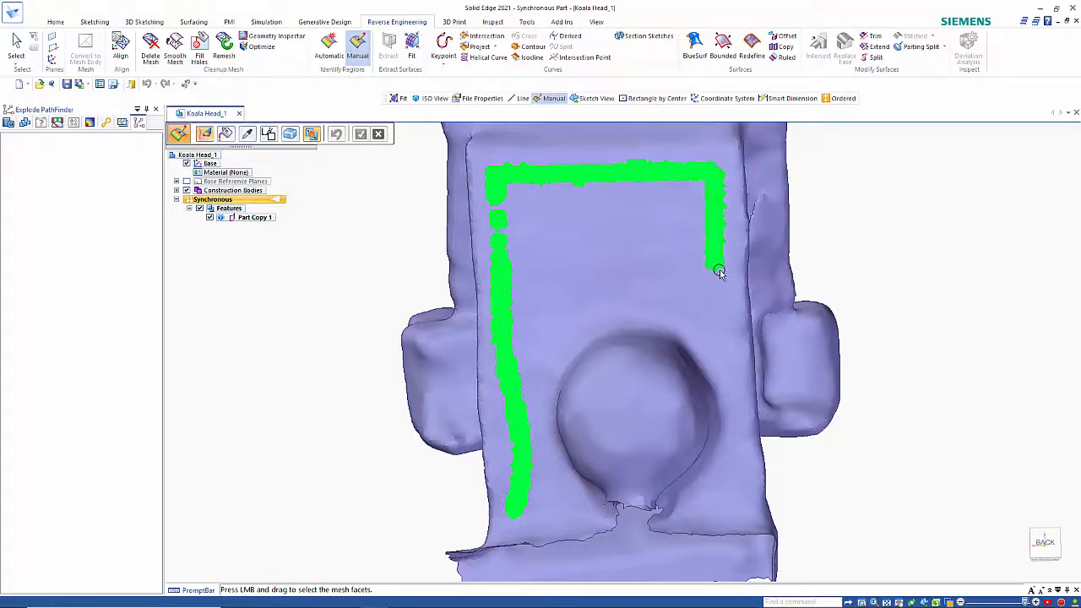
{"action": "left_click_drag", "start_coordinate": [724, 328], "coordinate": [724, 337]}
{"action": "scroll", "coordinate": [722, 338], "scroll_direction": "up", "scroll_amount": 3}
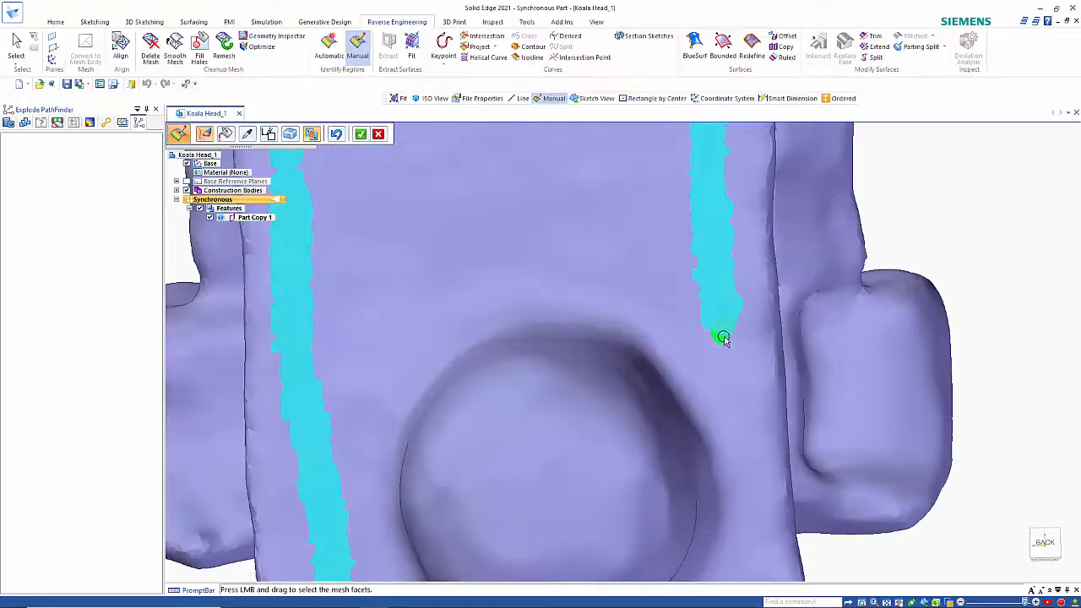
{"action": "middle_click_drag", "start_coordinate": [726, 330], "coordinate": [693, 164]}
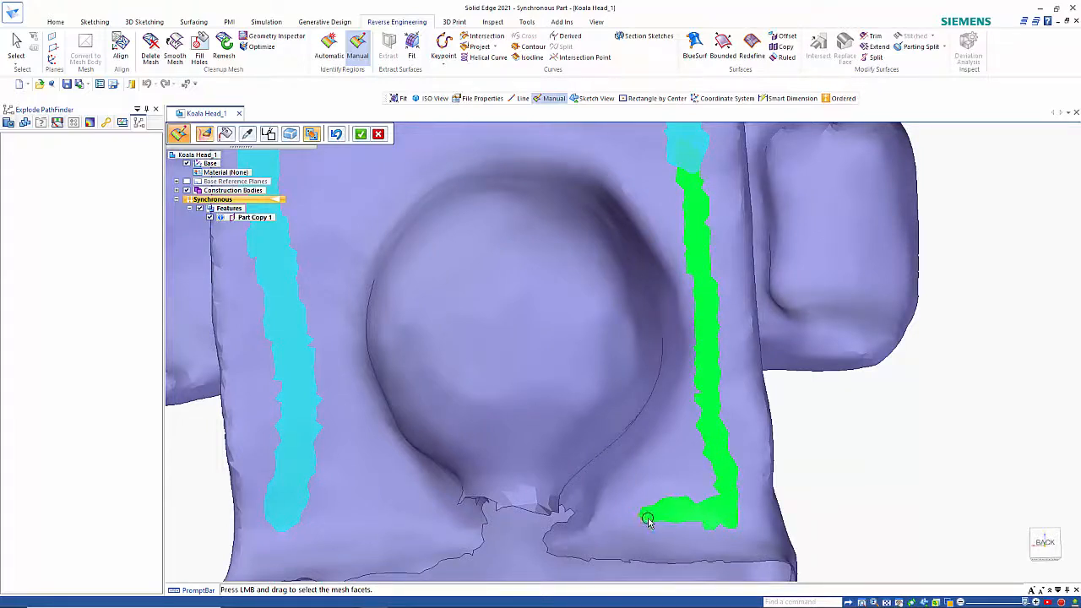
{"action": "scroll", "coordinate": [683, 442], "scroll_direction": "down", "scroll_amount": 5}
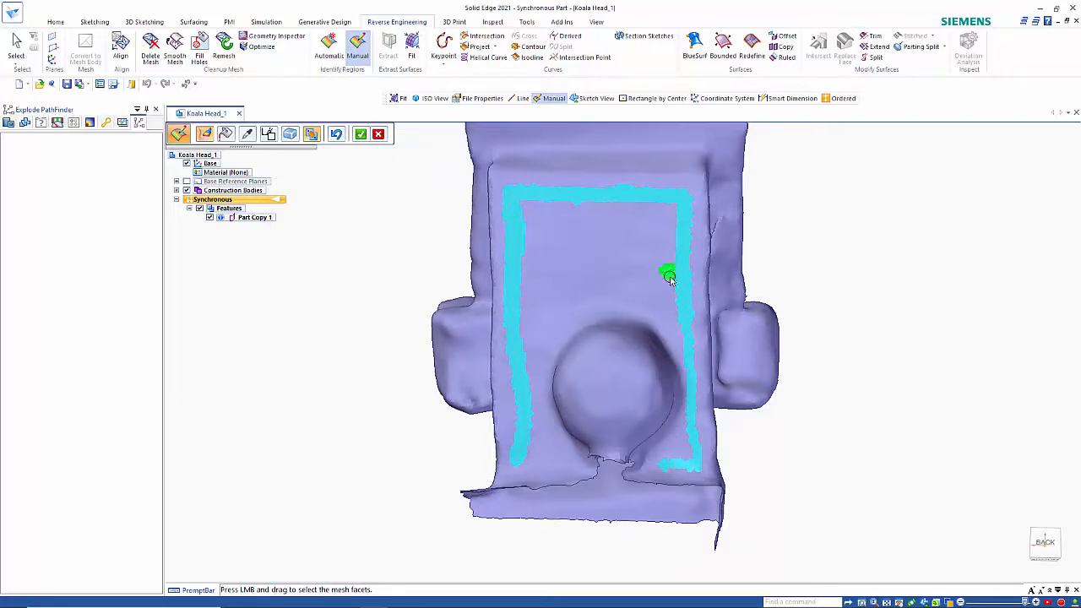
{"action": "middle_click_drag", "start_coordinate": [668, 279], "coordinate": [717, 268]}
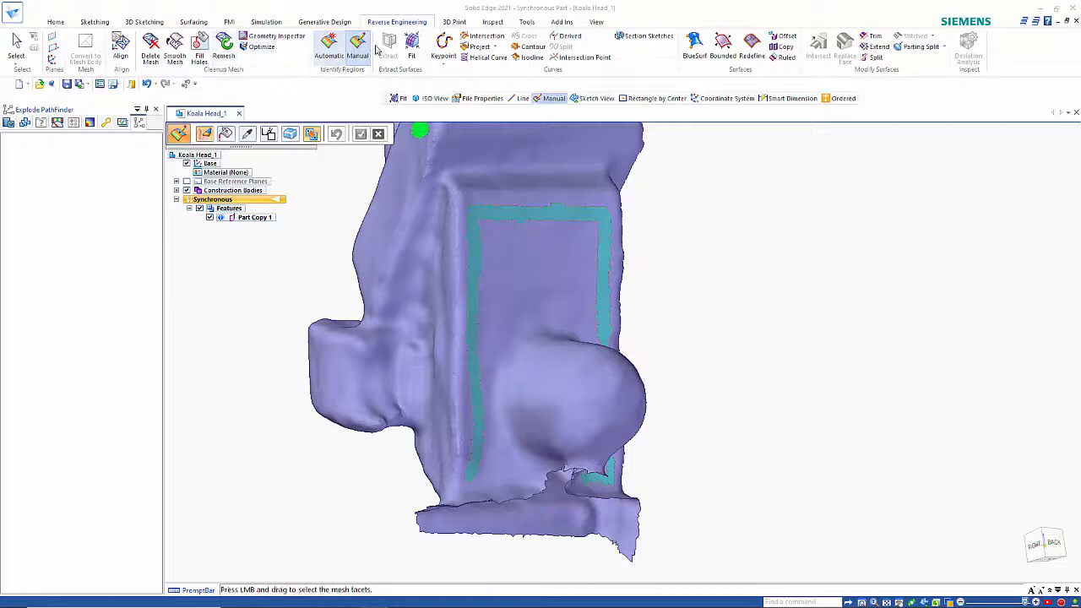
Fit a planar surface to the painted mesh region on the back face with a 10.00 mm tolerance.
{"action": "left_click", "coordinate": [412, 44]}
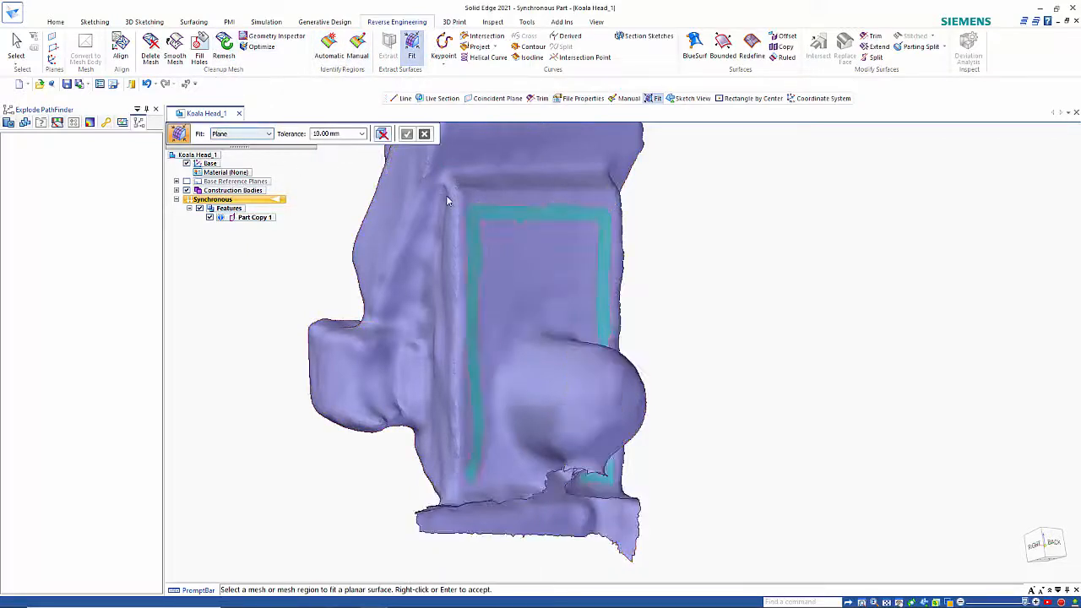
{"action": "left_click", "coordinate": [506, 218]}
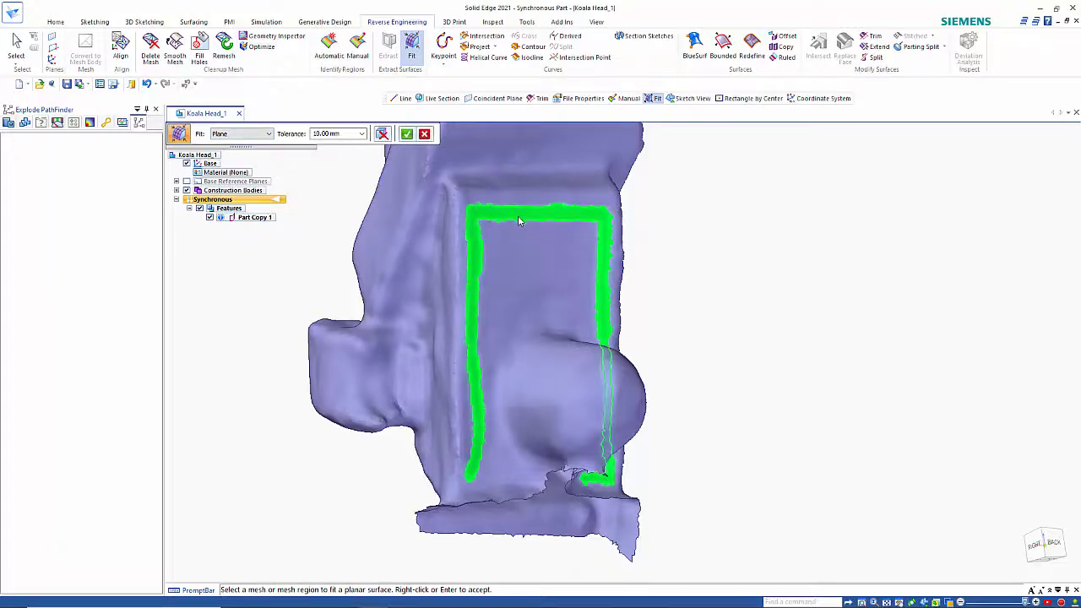
{"action": "right_click", "coordinate": [727, 240]}
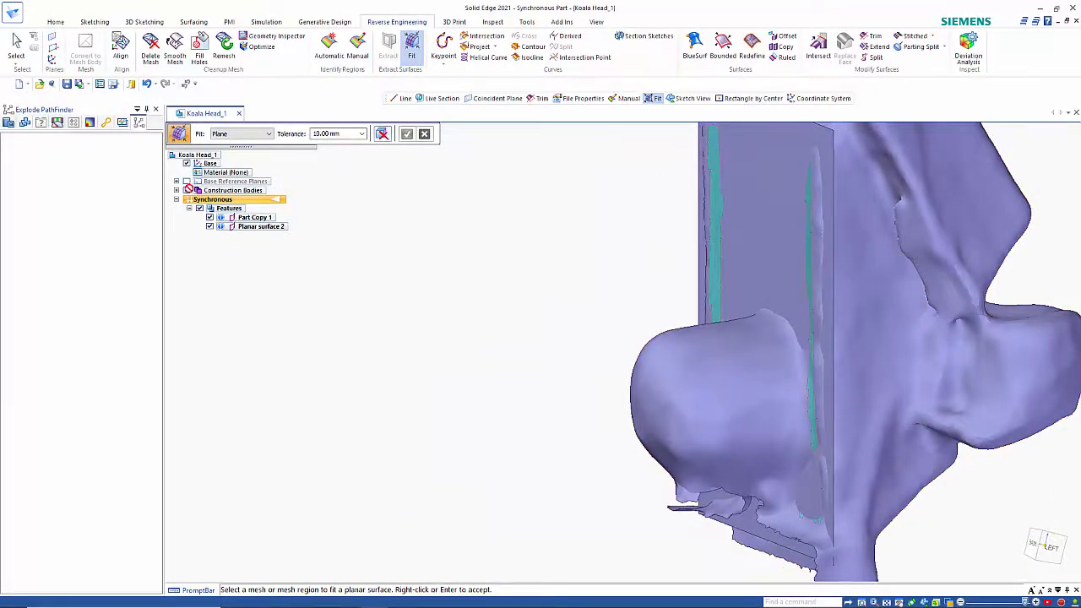
Hide Surface Mesh Body_1 under the construction bodies, leaving the fitted planar surface displayed.
{"action": "left_click", "coordinate": [176, 191]}
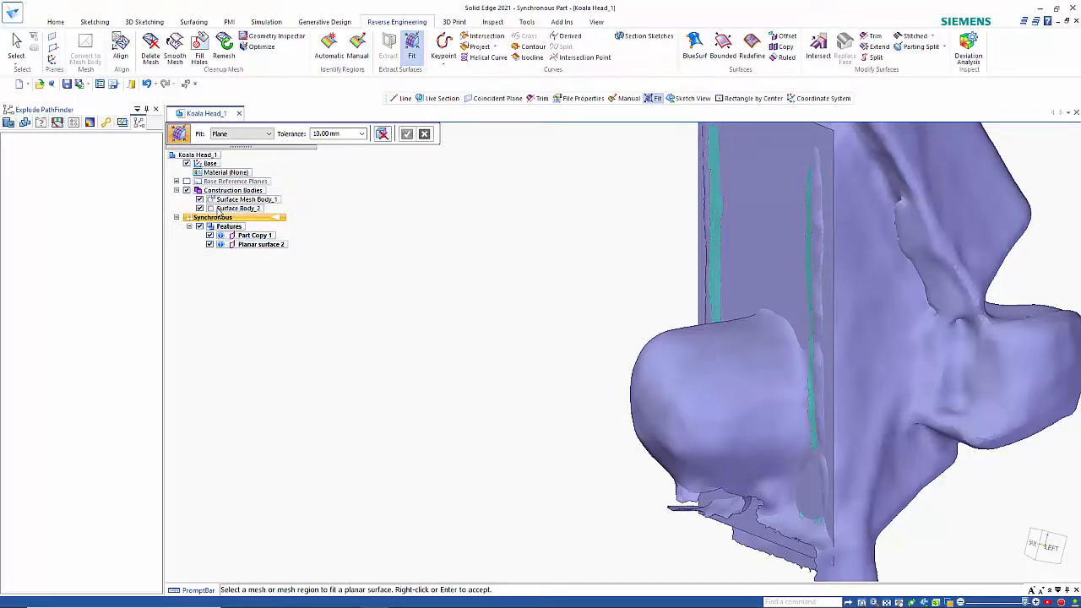
{"action": "key", "text": "Escape"}
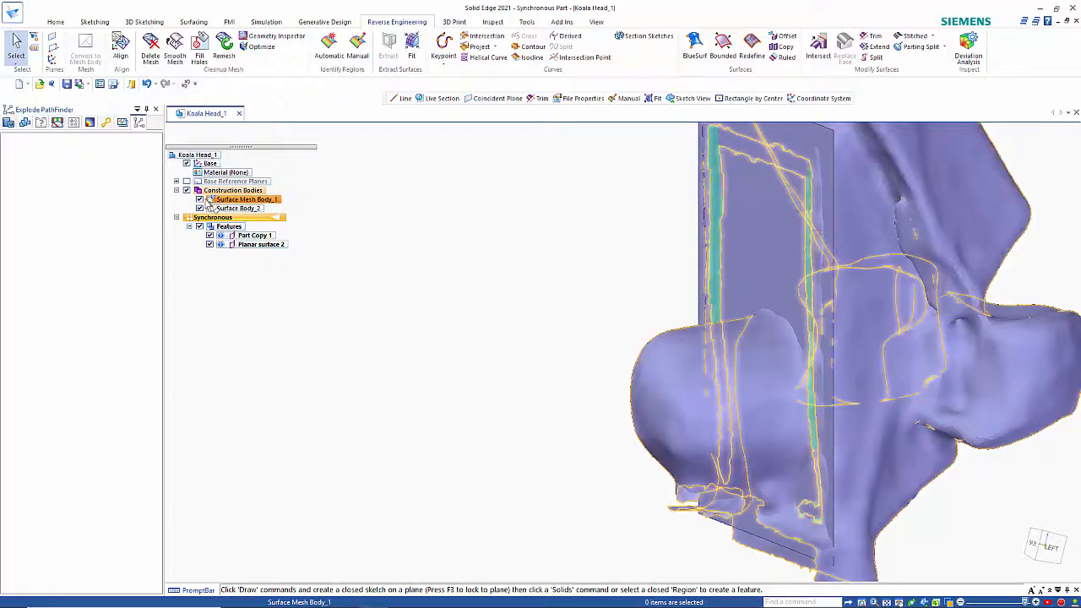
{"action": "left_click", "coordinate": [200, 200]}
{"action": "key", "text": "ctrl+k"}
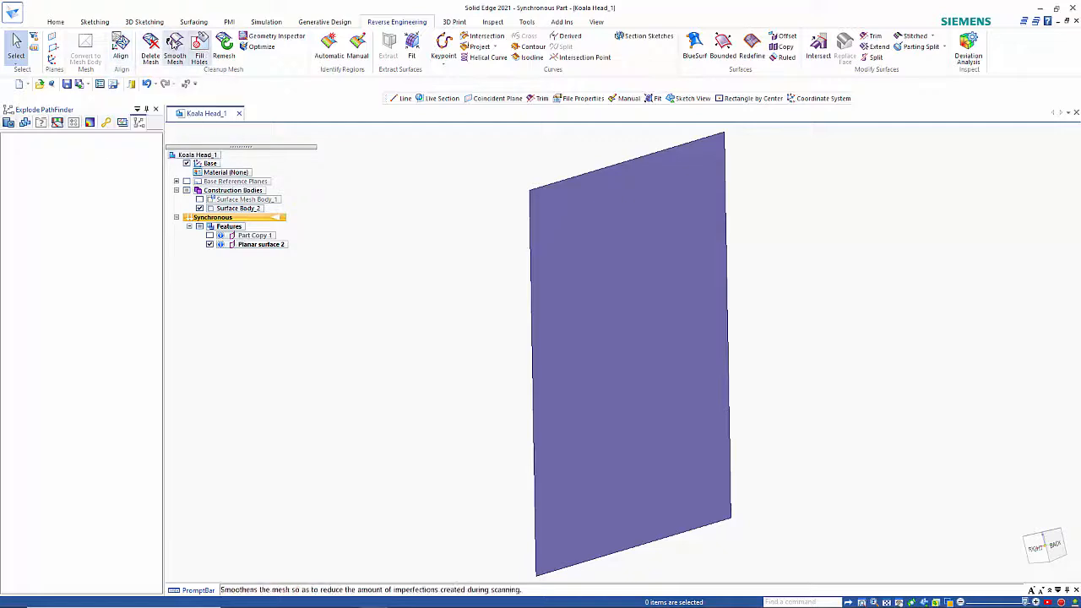
Sketch a line about 92 mm long across the planar surface, from the midpoint of one long edge to the opposite edge.
{"action": "left_click", "coordinate": [92, 25]}
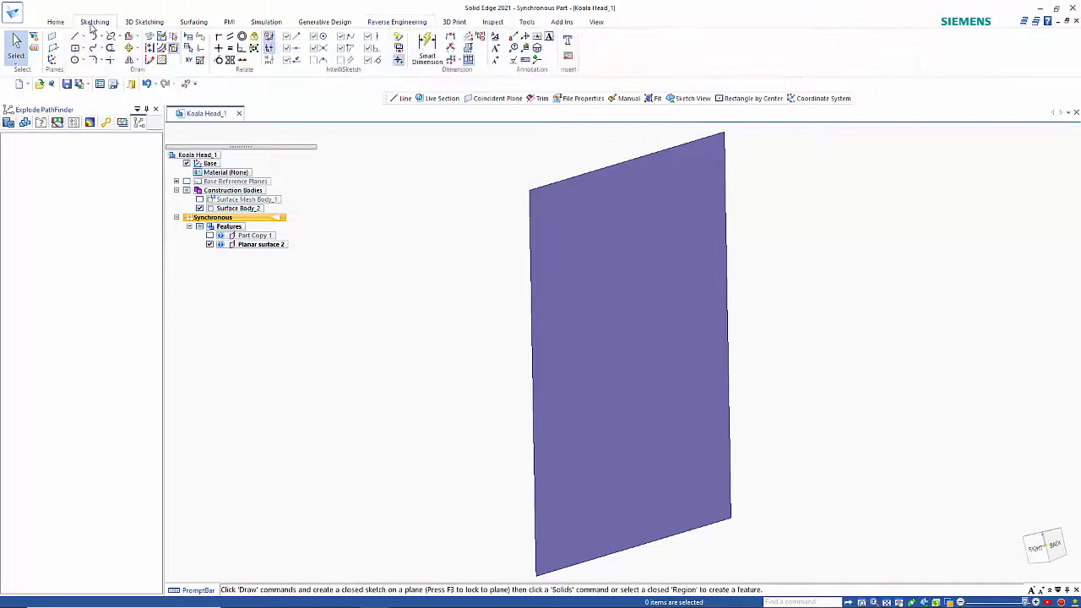
{"action": "left_click", "coordinate": [75, 36]}
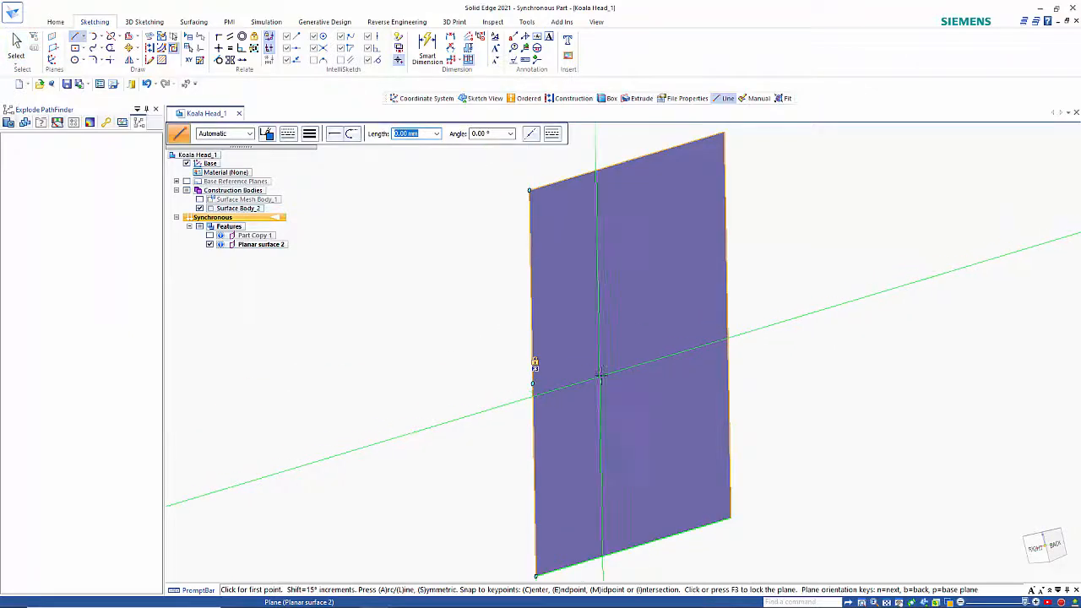
{"action": "key", "text": "F3"}
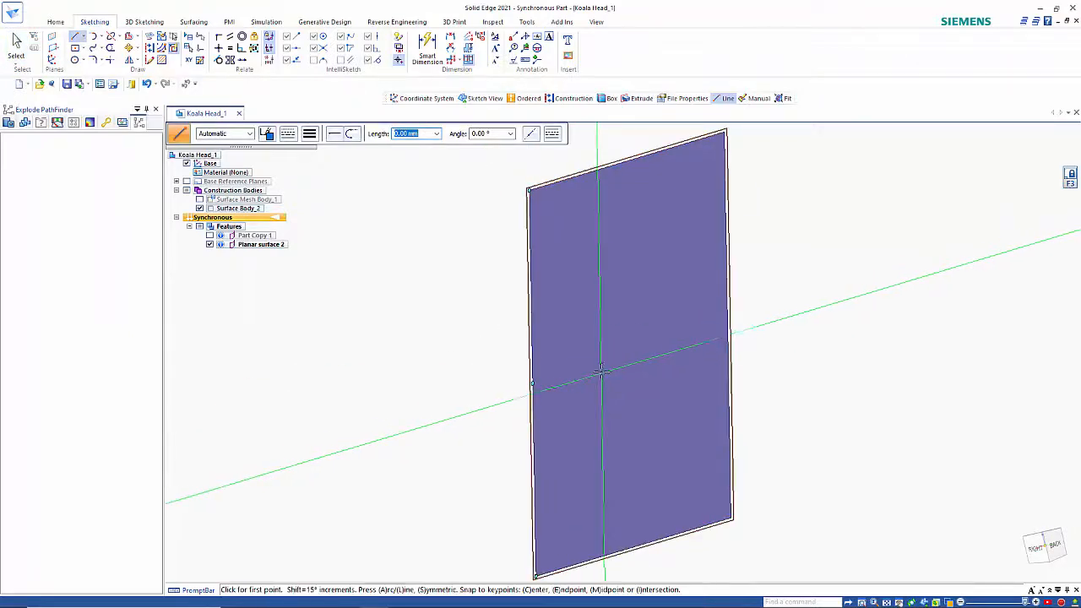
{"action": "left_click", "coordinate": [534, 383]}
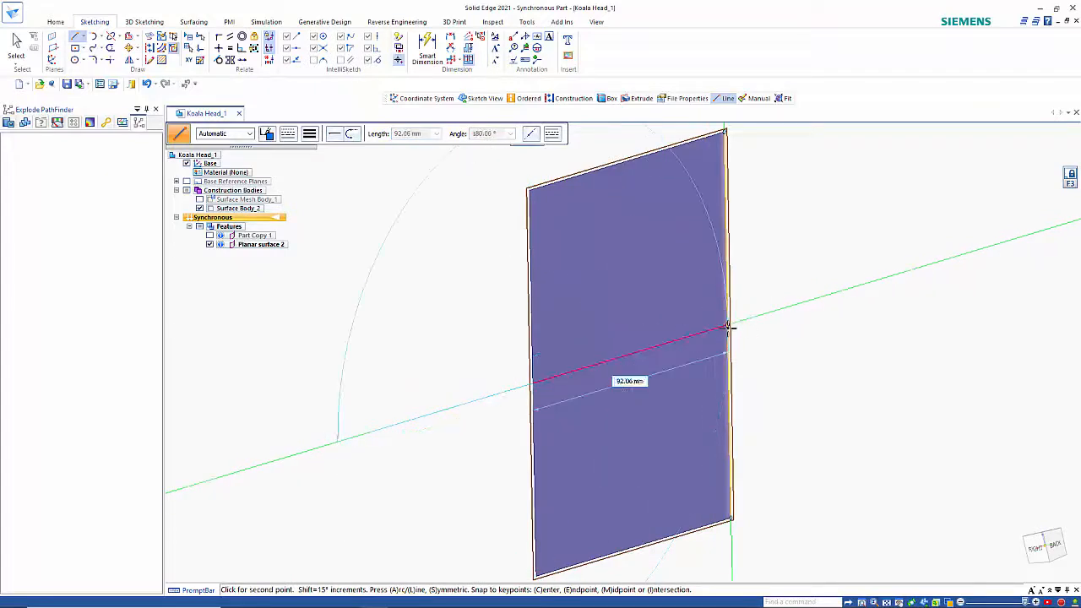
{"action": "left_click", "coordinate": [728, 326]}
{"action": "key", "text": "Escape"}
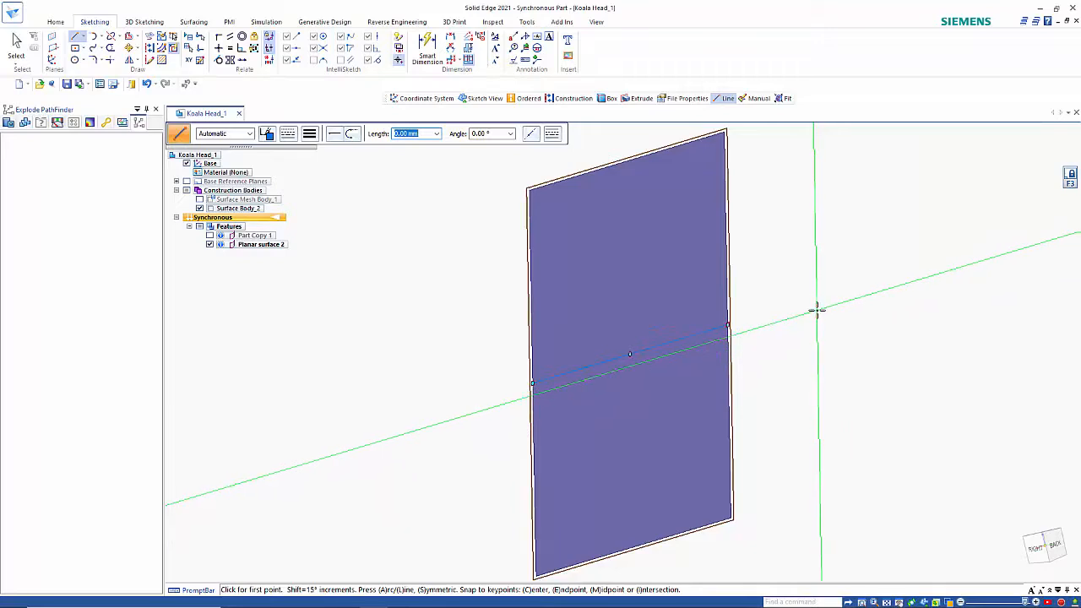
{"action": "key", "text": "Escape"}
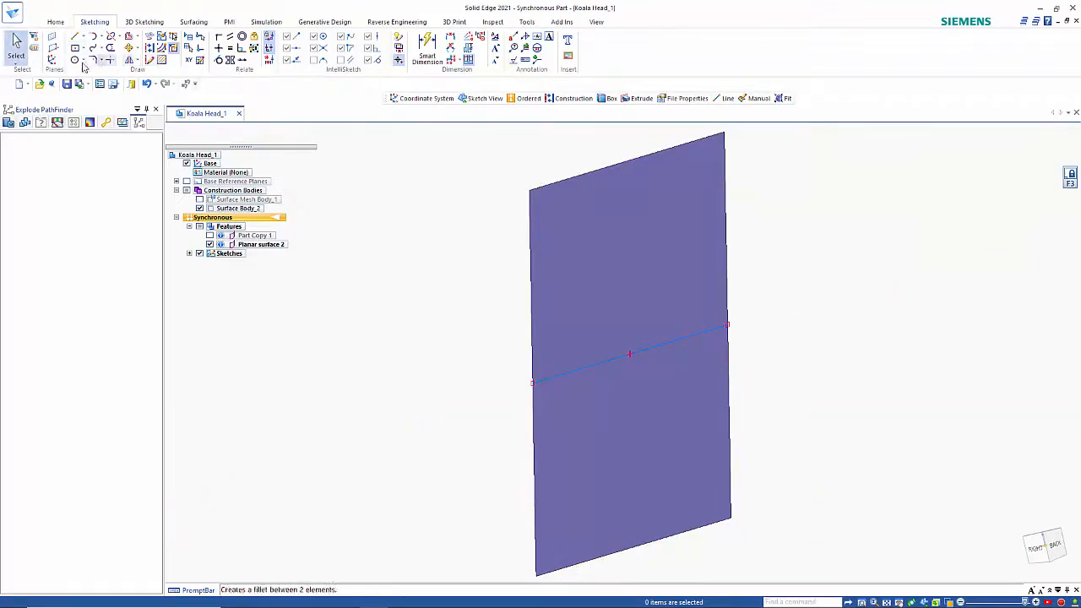
Place a coordinate system at the midpoint of the line sketched on the planar surface.
{"action": "left_click", "coordinate": [52, 61]}
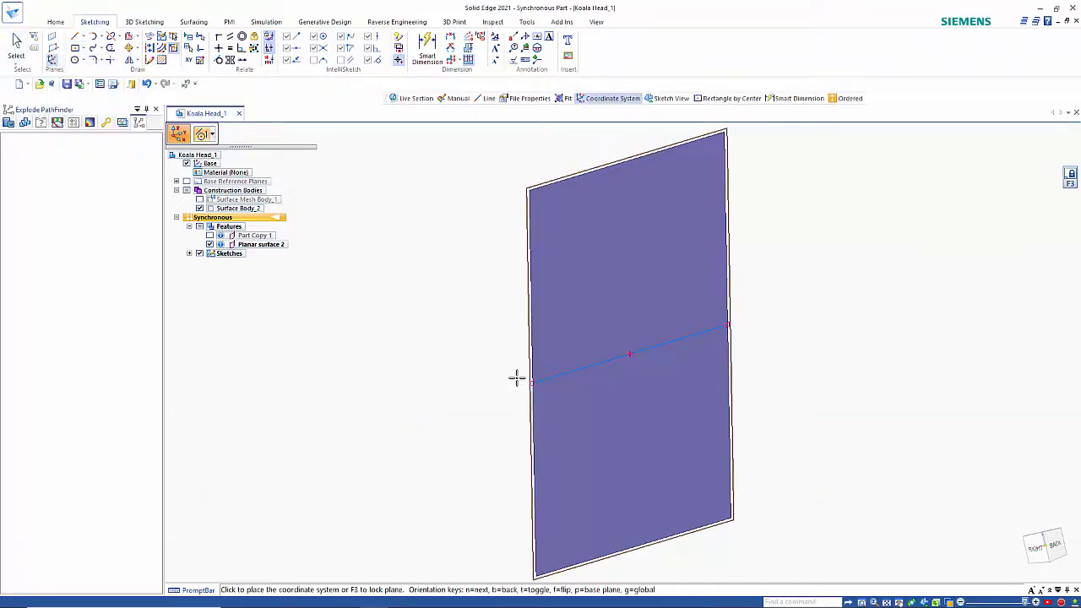
{"action": "left_click", "coordinate": [632, 353]}
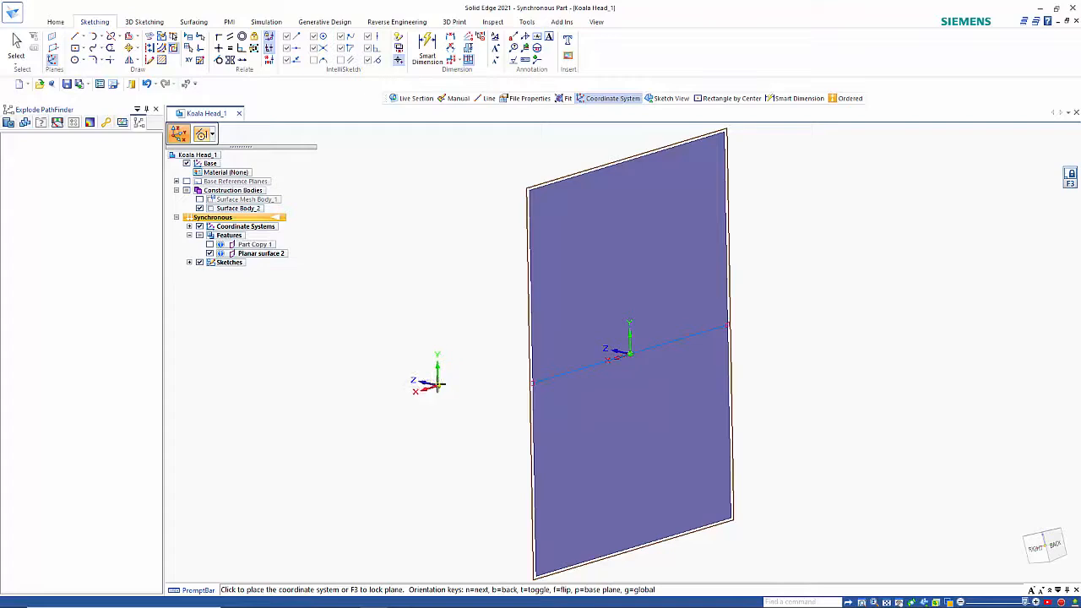
{"action": "key", "text": "Escape"}
{"action": "scroll", "coordinate": [439, 388], "scroll_direction": "down", "scroll_amount": 10}
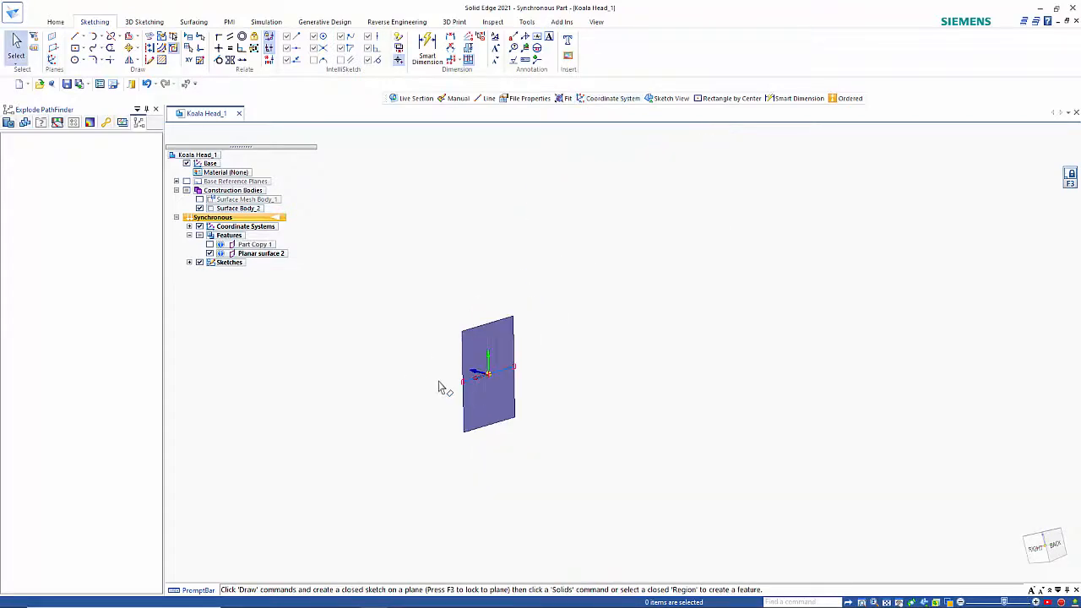
Sketch a line on the base XY plane from the base origin along the X axis.
{"action": "mouse_move", "coordinate": [505, 429]}
{"action": "middle_mouse_down"}
{"action": "mouse_move", "coordinate": [553, 430]}
{"action": "mouse_move", "coordinate": [547, 414]}
{"action": "middle_mouse_up"}
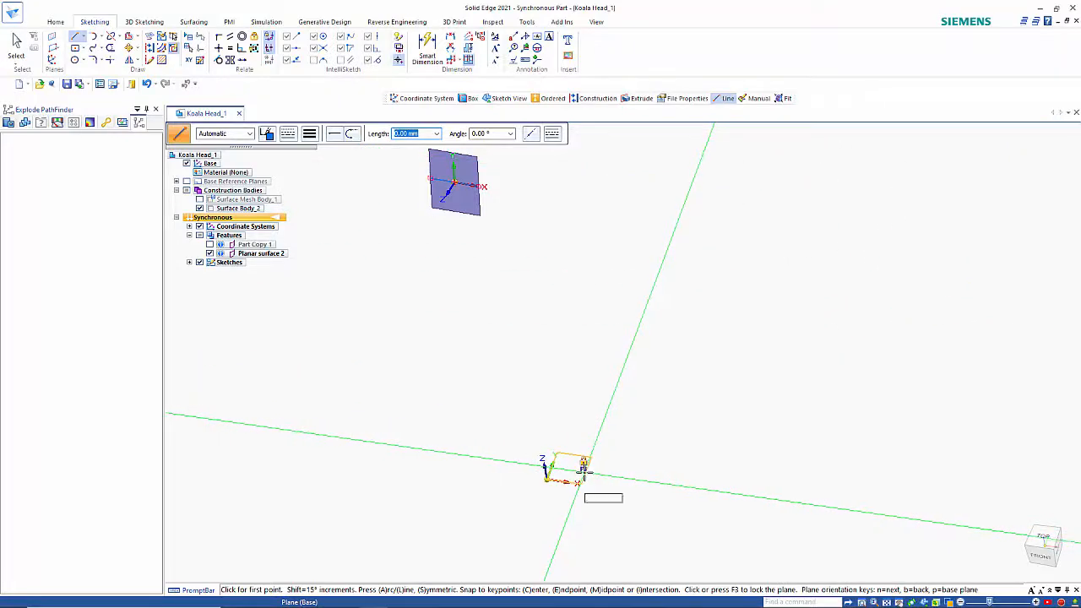
{"action": "key", "text": "F3"}
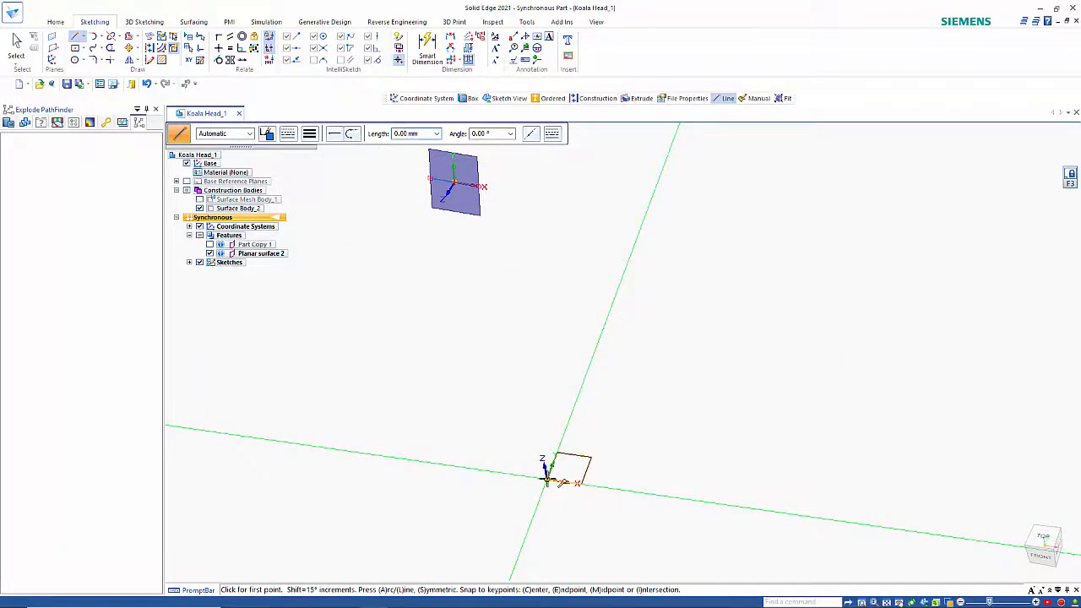
{"action": "left_click", "coordinate": [547, 480]}
{"action": "left_click", "coordinate": [741, 504]}
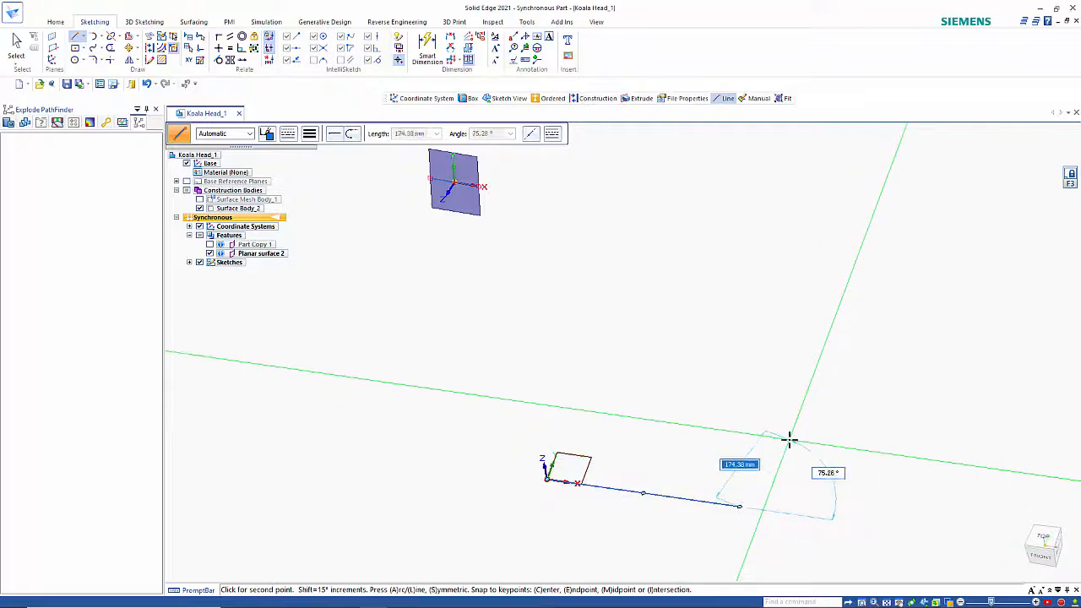
{"action": "key", "text": "Escape"}
Show Surface Mesh Body_1 again together with the planar surface and the new coordinate system.
{"action": "middle_click_drag", "start_coordinate": [757, 462], "coordinate": [639, 343]}
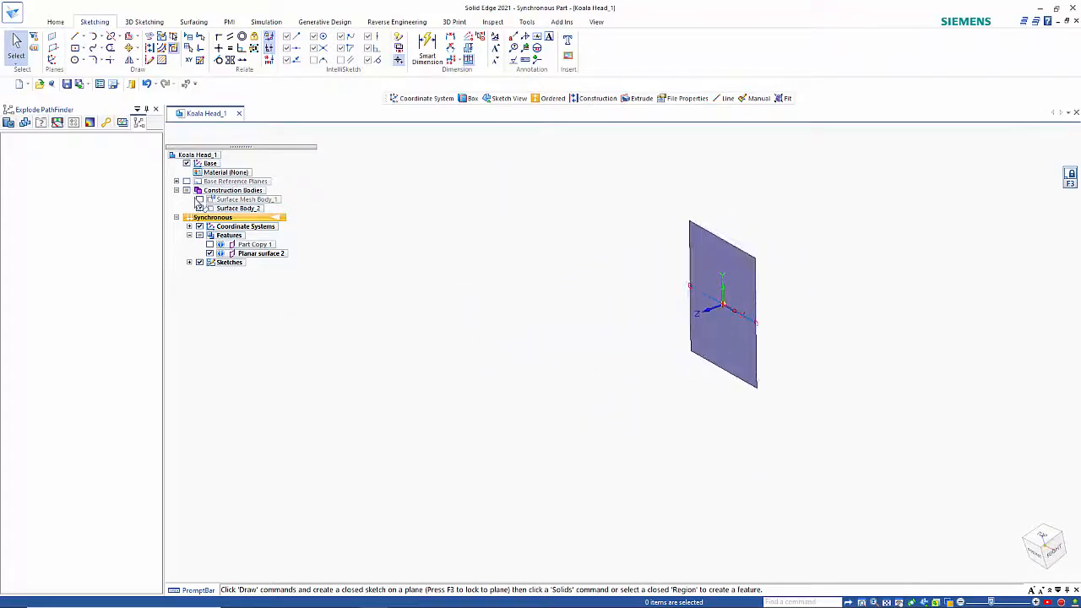
{"action": "left_click", "coordinate": [200, 201]}
{"action": "middle_click_drag", "start_coordinate": [410, 314], "coordinate": [458, 295]}
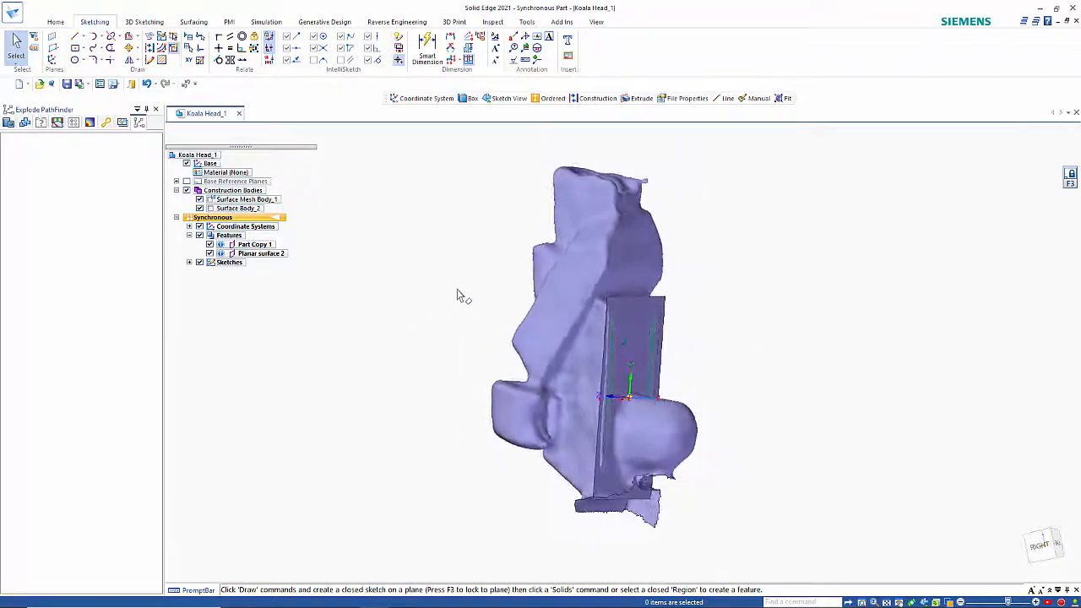
Select the mesh, planar surface, sketch and coordinate system together, and place the steering wheel on the planar surface's long side edge.
{"action": "left_click_drag", "start_coordinate": [417, 141], "coordinate": [773, 555]}
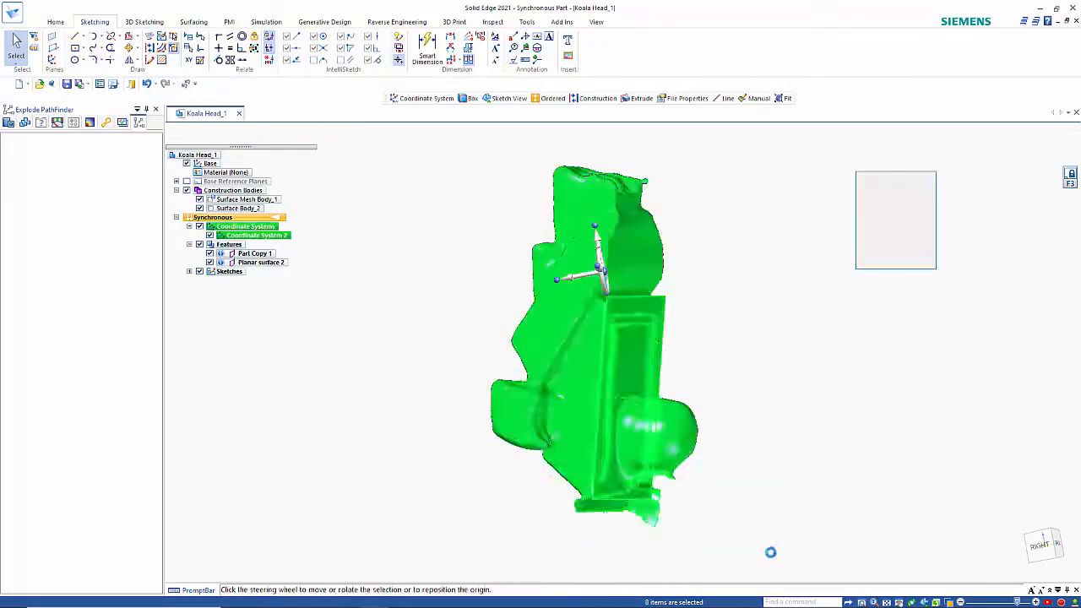
{"action": "left_click", "coordinate": [607, 275]}
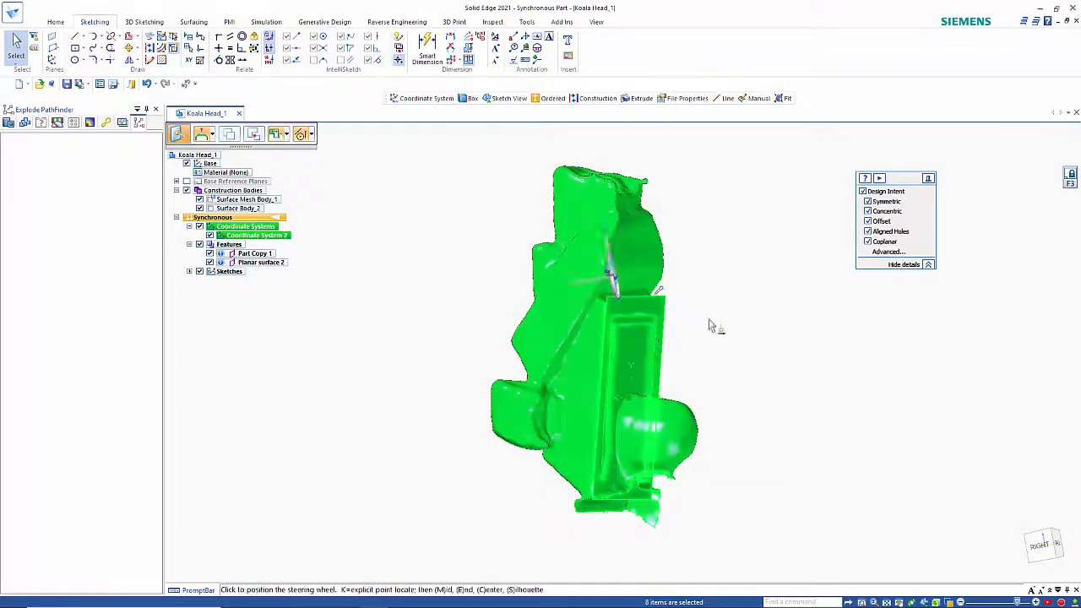
{"action": "left_click", "coordinate": [753, 330]}
{"action": "scroll", "coordinate": [761, 409], "scroll_direction": "up", "scroll_amount": 6}
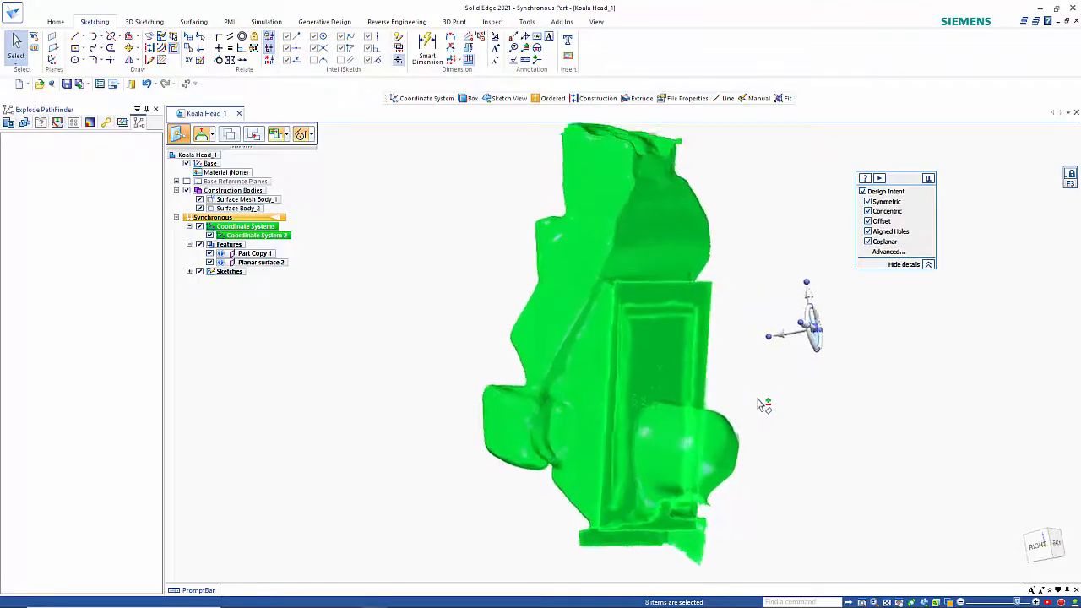
{"action": "scroll", "coordinate": [805, 389], "scroll_direction": "up", "scroll_amount": 5}
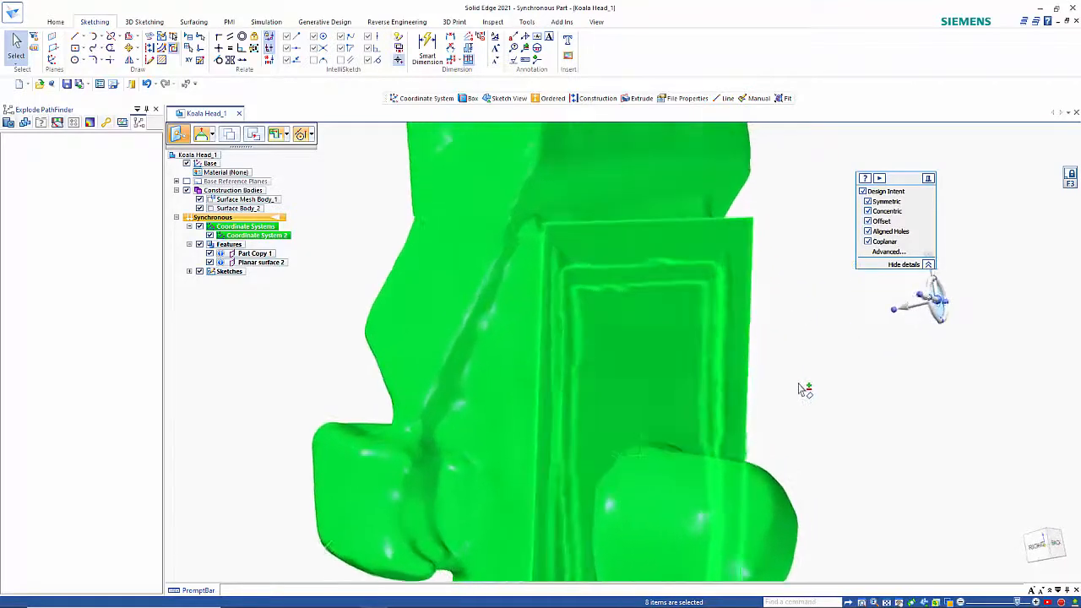
{"action": "left_click", "coordinate": [939, 313]}
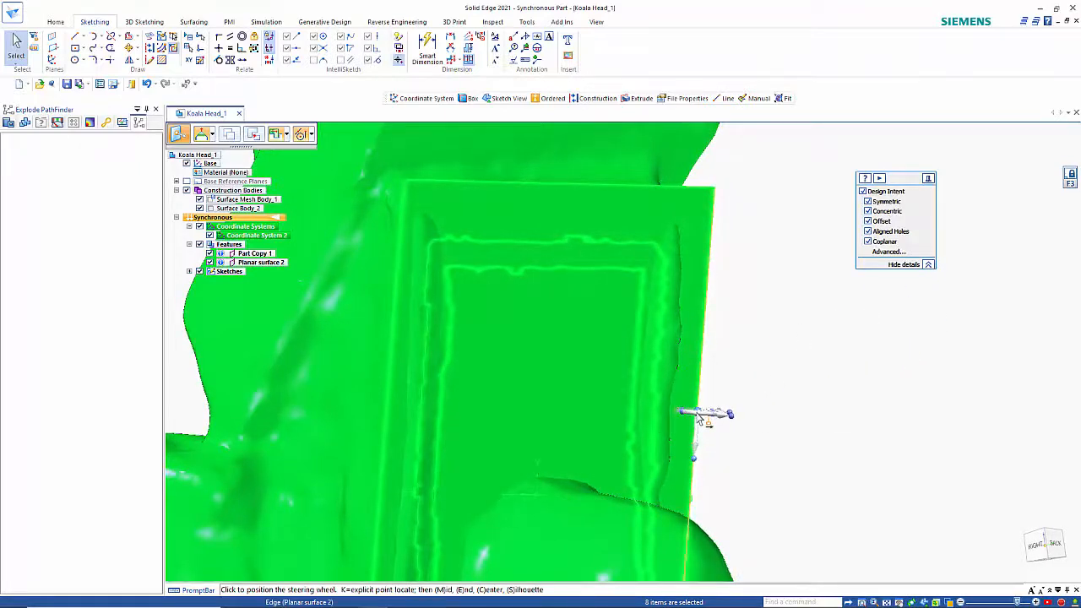
{"action": "left_click", "coordinate": [697, 414]}
Reposition the steering wheel's origin onto the midpoint of the line sketched on the planar surface, at the new coordinate system.
{"action": "middle_click_drag", "start_coordinate": [758, 442], "coordinate": [750, 460]}
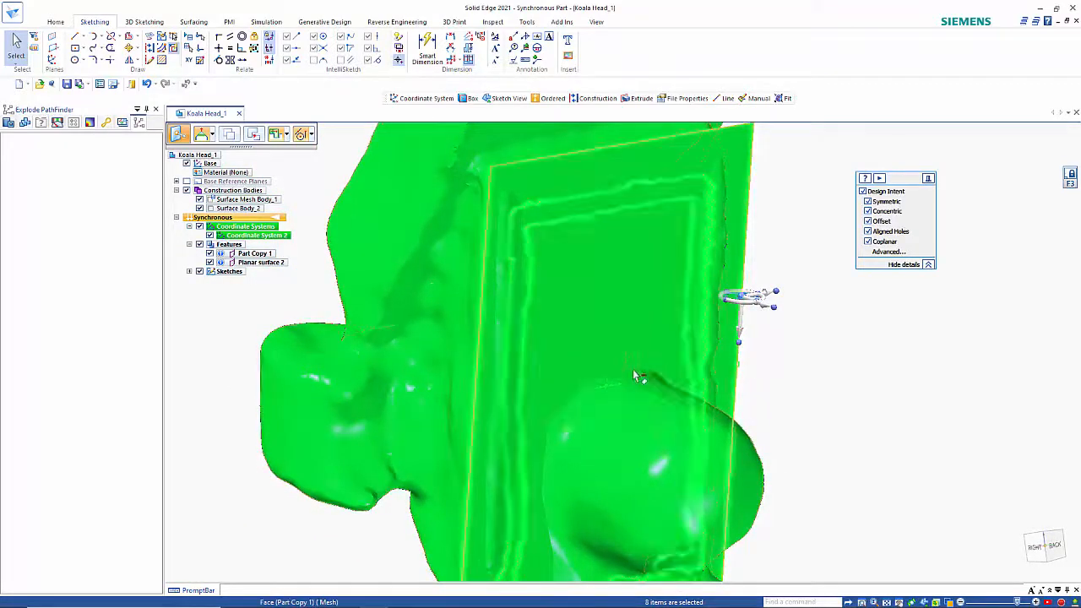
{"action": "scroll", "coordinate": [597, 386], "scroll_direction": "up", "scroll_amount": 1}
{"action": "scroll", "coordinate": [613, 390], "scroll_direction": "up", "scroll_amount": 1}
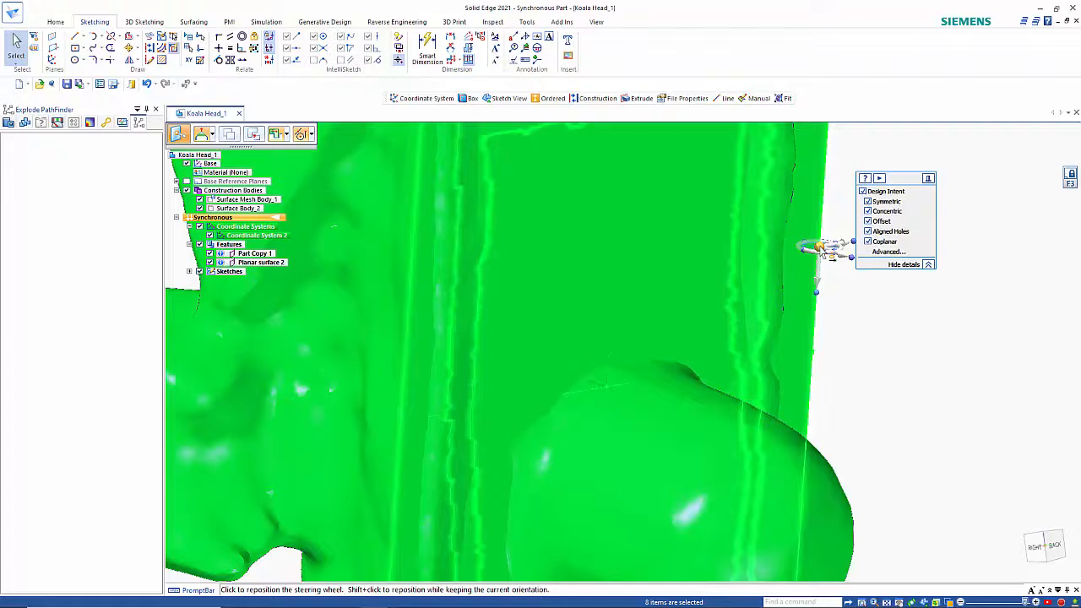
{"action": "left_click", "coordinate": [828, 248]}
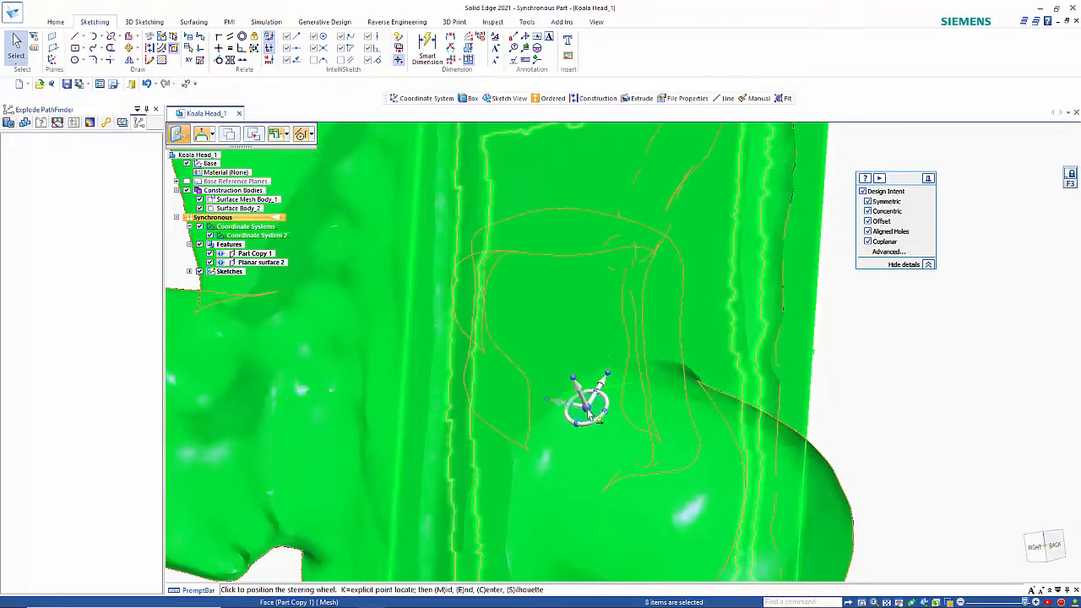
{"action": "left_click", "coordinate": [587, 406]}
{"action": "scroll", "coordinate": [587, 406], "scroll_direction": "up", "scroll_amount": 4}
{"action": "scroll", "coordinate": [608, 411], "scroll_direction": "up", "scroll_amount": 3}
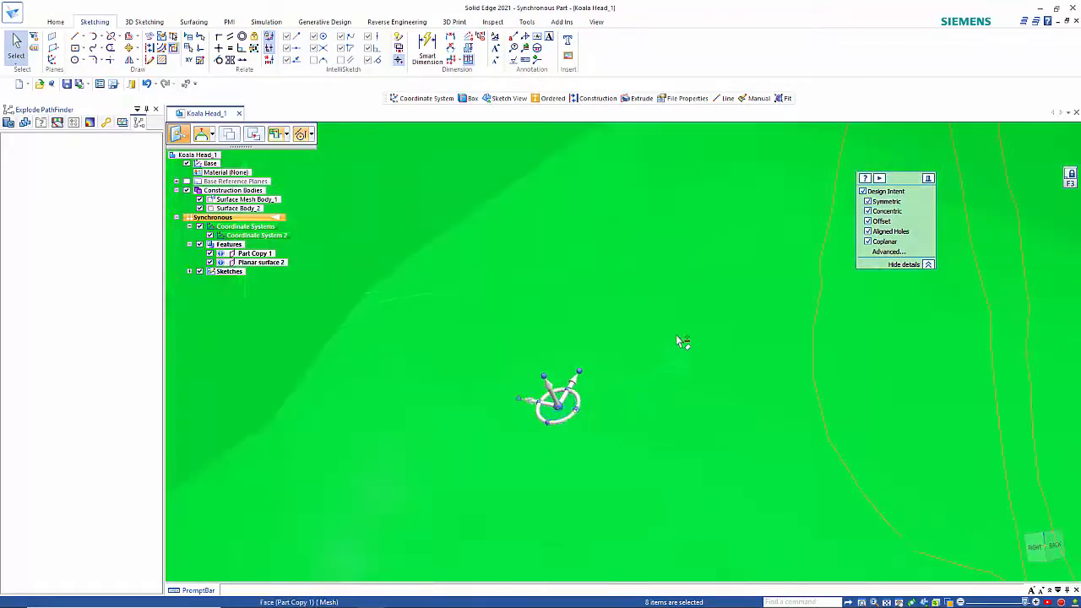
{"action": "left_click", "coordinate": [557, 407]}
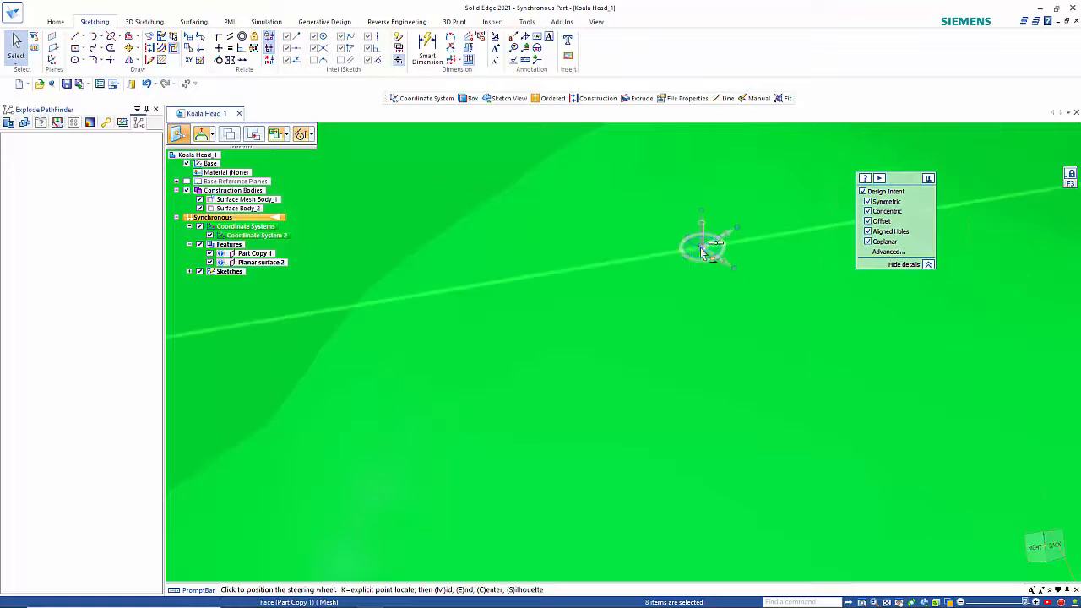
{"action": "left_click", "coordinate": [706, 251]}
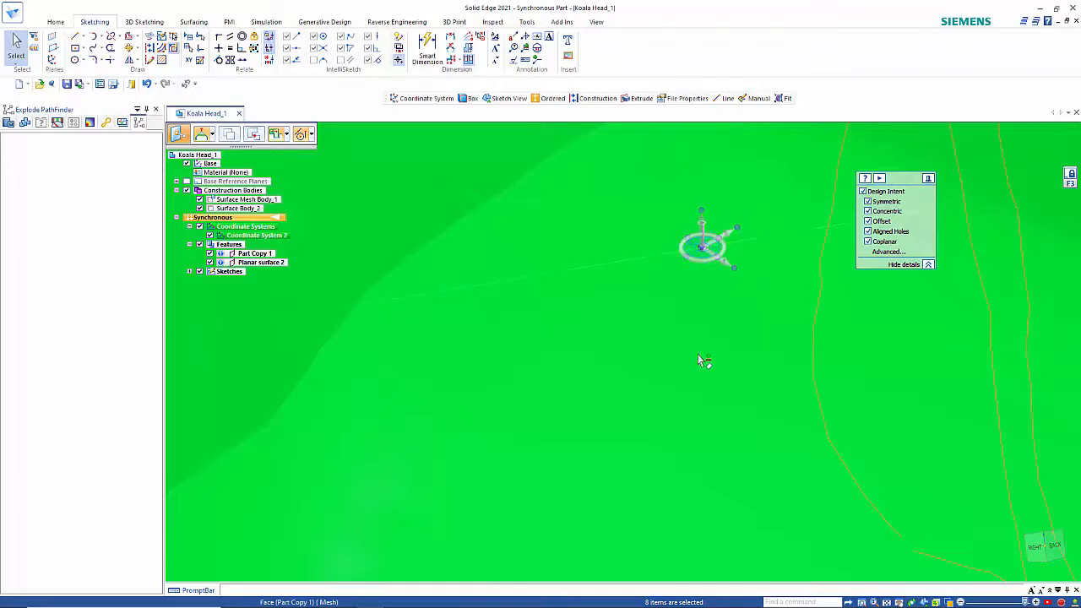
Align the steering wheel's axes with the planar surface, using the midpoints of its long side edge and its upper edge.
{"action": "scroll", "coordinate": [654, 381], "scroll_direction": "down", "scroll_amount": 2}
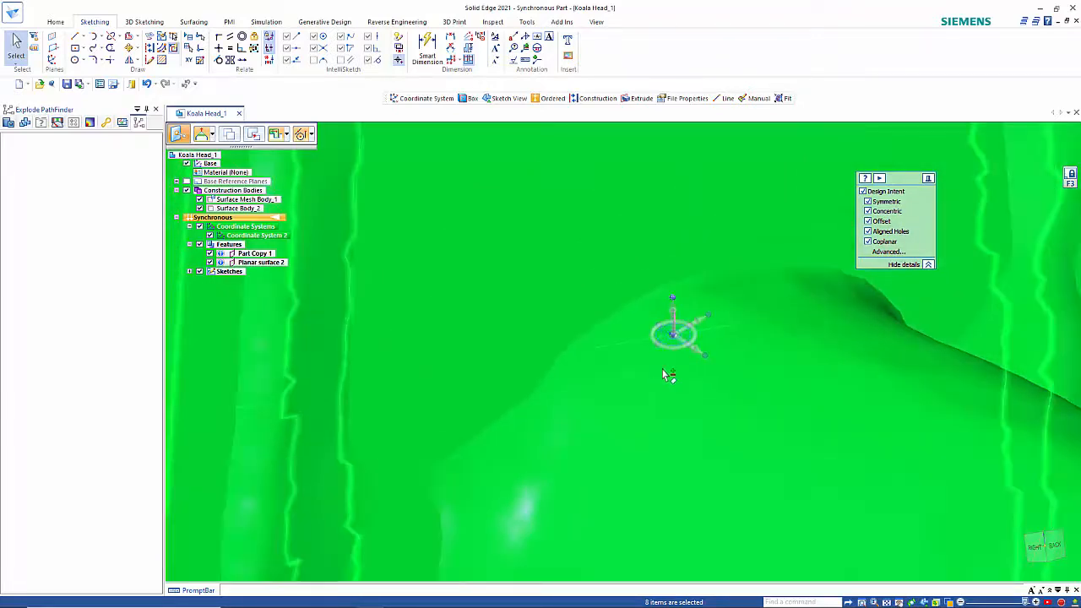
{"action": "middle_click_drag", "start_coordinate": [710, 320], "coordinate": [710, 382]}
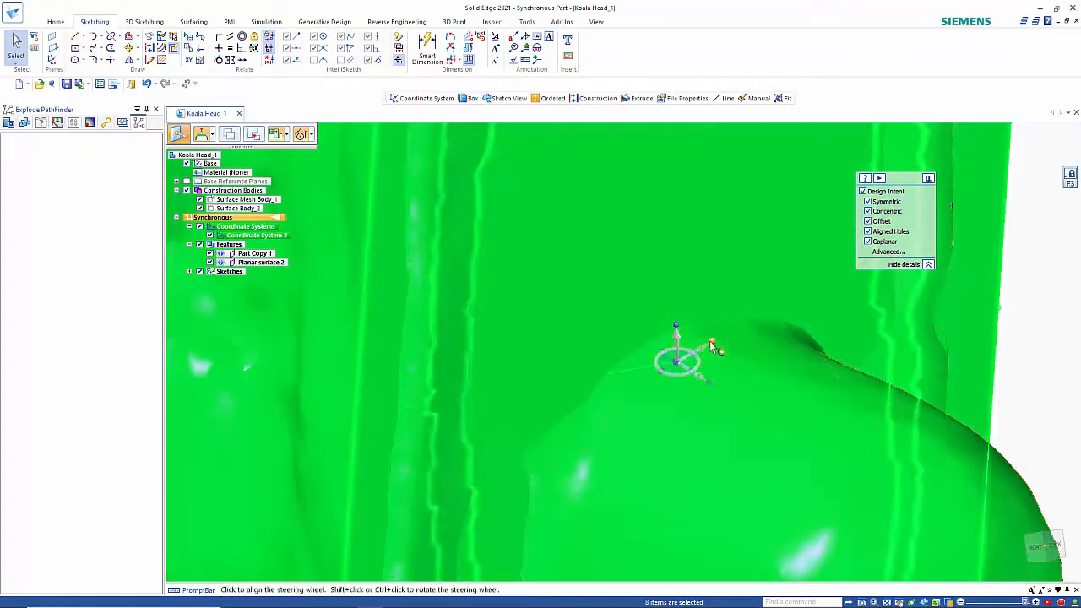
{"action": "left_click", "coordinate": [710, 341]}
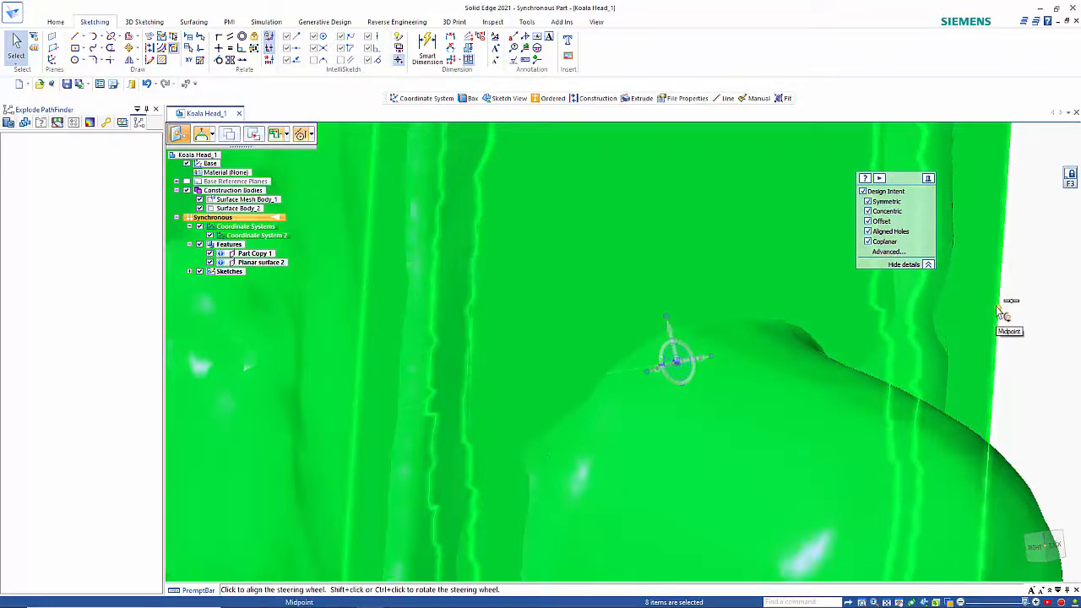
{"action": "scroll", "coordinate": [842, 391], "scroll_direction": "down", "scroll_amount": 3}
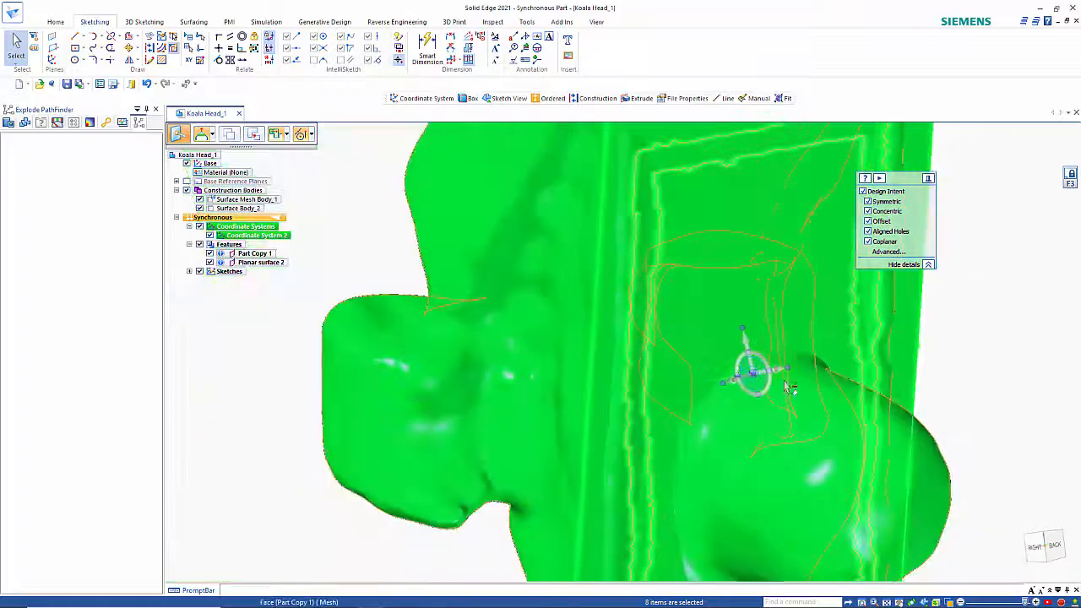
{"action": "scroll", "coordinate": [748, 336], "scroll_direction": "down", "scroll_amount": 2}
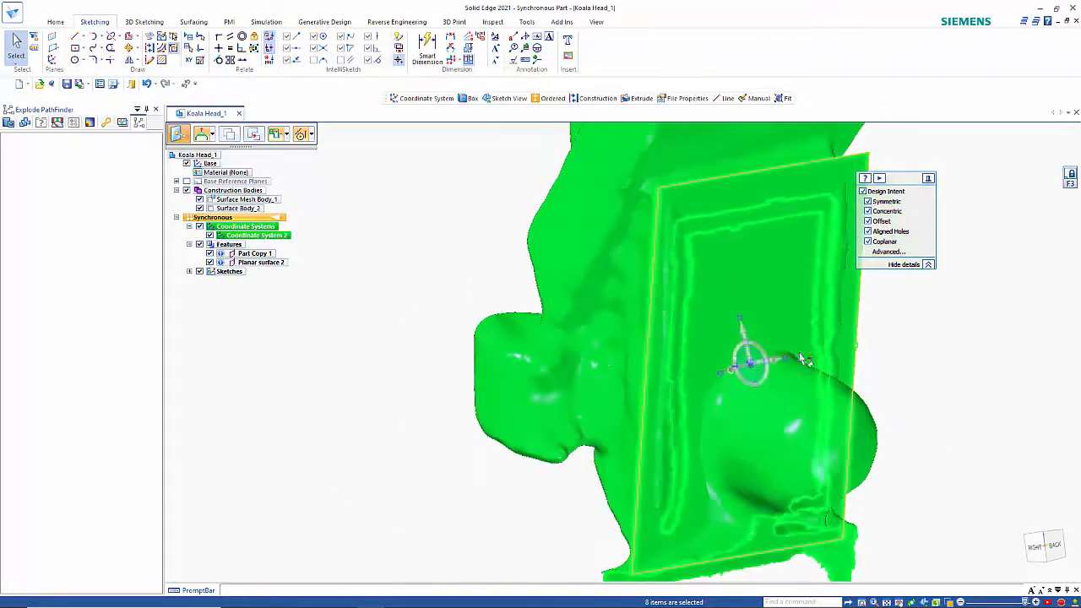
{"action": "middle_click_drag", "start_coordinate": [754, 438], "coordinate": [814, 333]}
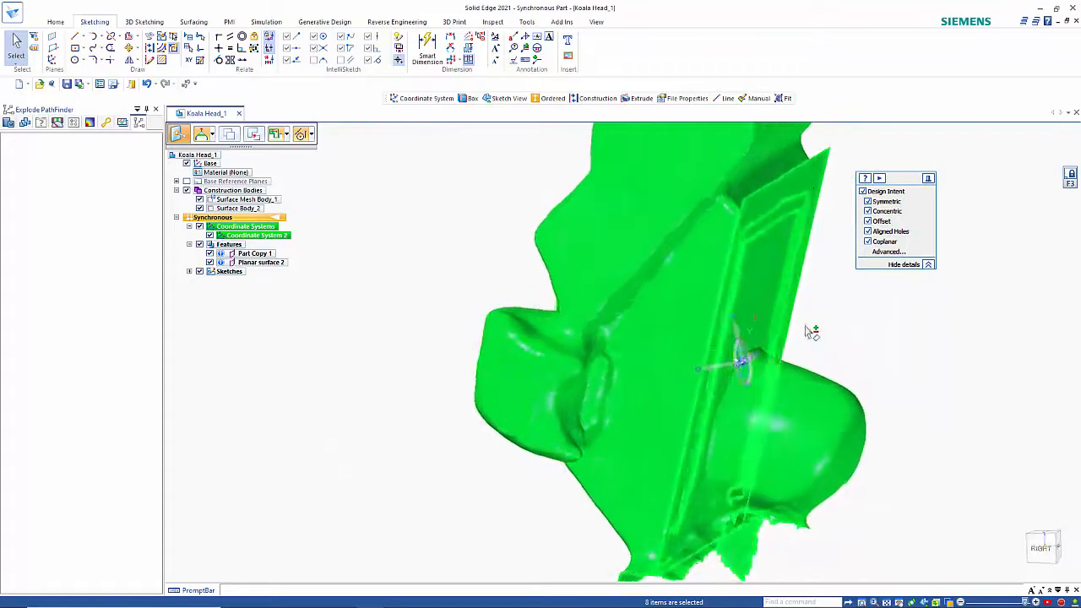
{"action": "left_click", "coordinate": [735, 318]}
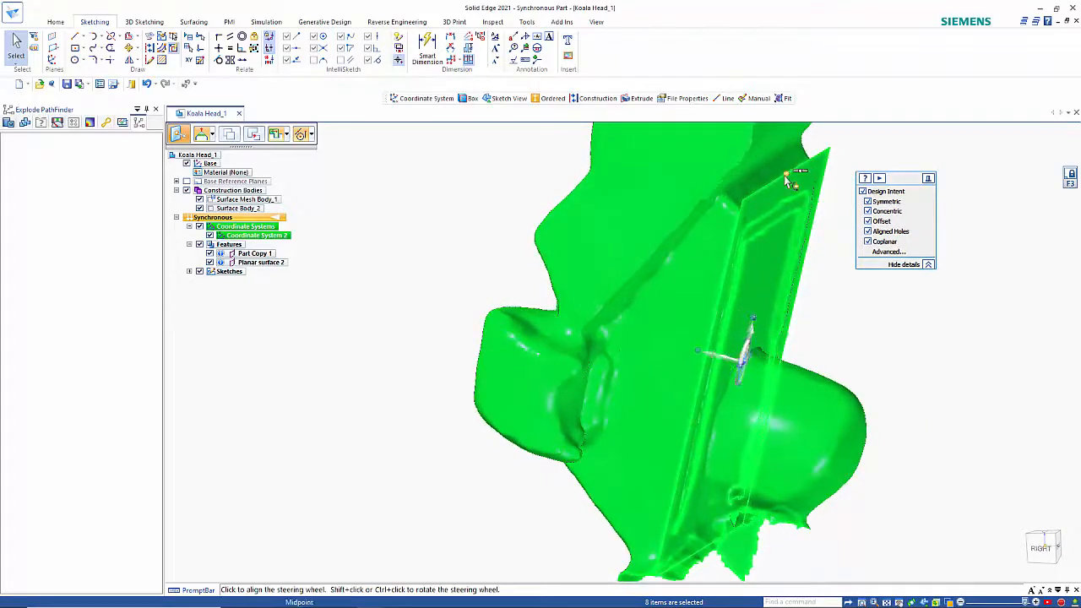
{"action": "middle_click_drag", "start_coordinate": [901, 308], "coordinate": [950, 359]}
{"action": "left_click", "coordinate": [952, 357]}
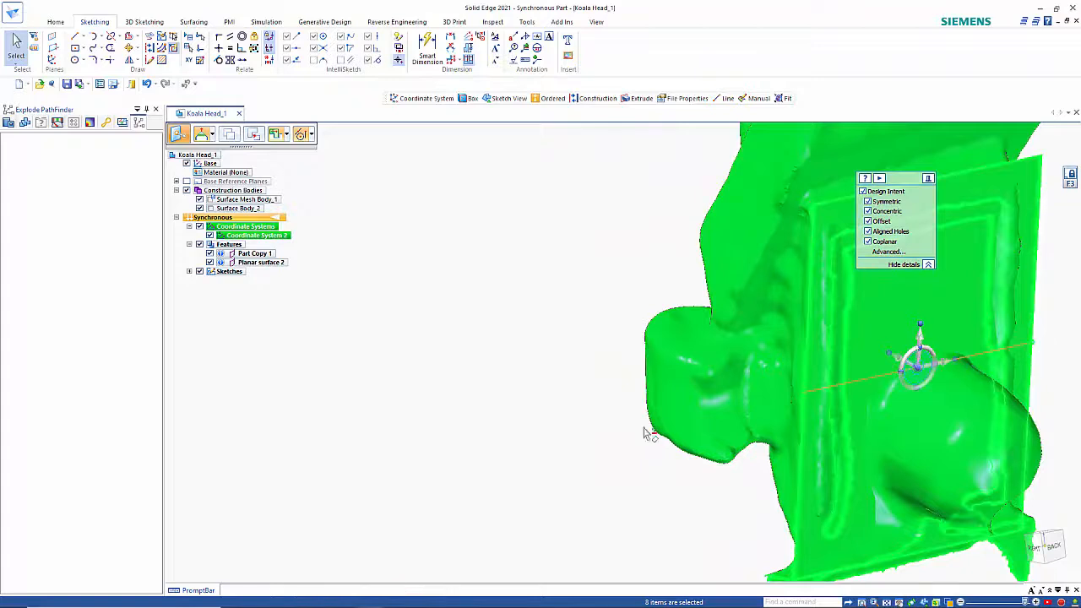
Move the selection along the steering wheel axis parallel to the planar surface's long side, using the base origin as the target.
{"action": "scroll", "coordinate": [541, 459], "scroll_direction": "down", "scroll_amount": 2}
{"action": "mouse_move", "coordinate": [584, 447]}
{"action": "middle_mouse_down"}
{"action": "mouse_move", "coordinate": [667, 442]}
{"action": "mouse_move", "coordinate": [588, 445]}
{"action": "middle_mouse_up"}
{"action": "scroll", "coordinate": [580, 467], "scroll_direction": "down", "scroll_amount": 1}
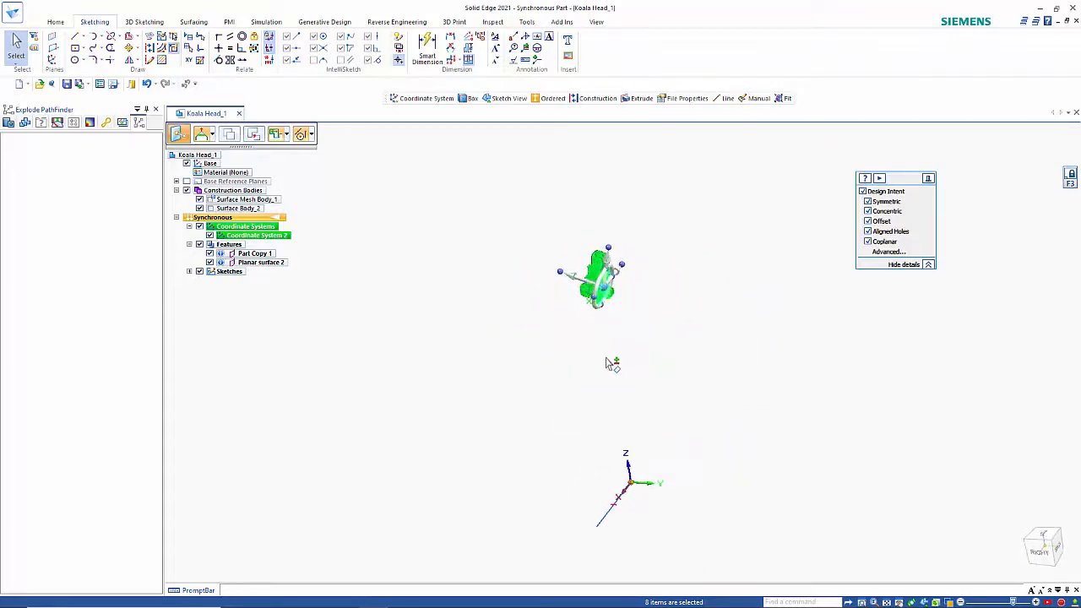
{"action": "left_click", "coordinate": [615, 268]}
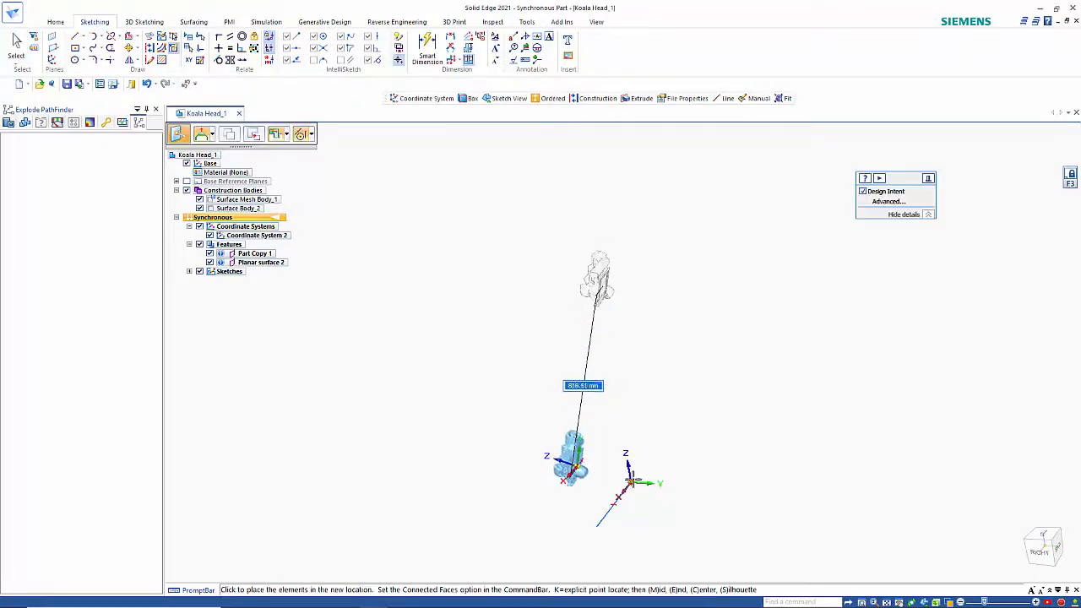
{"action": "left_click", "coordinate": [636, 489]}
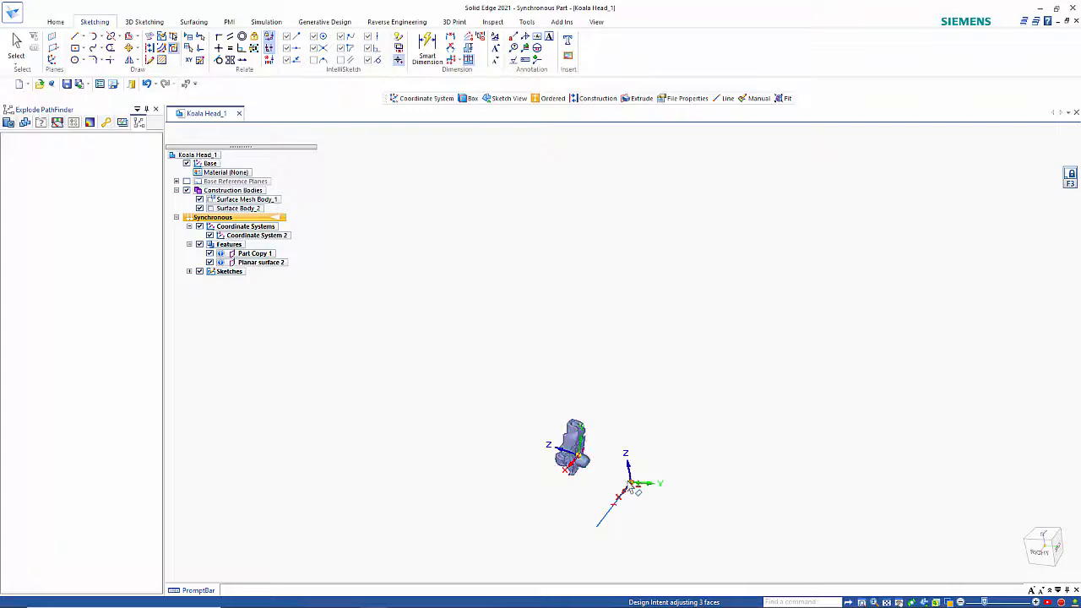
Move the selection along the steering wheel axis normal to the planar surface, using the base origin as the target.
{"action": "left_click", "coordinate": [566, 452]}
{"action": "left_click", "coordinate": [547, 450]}
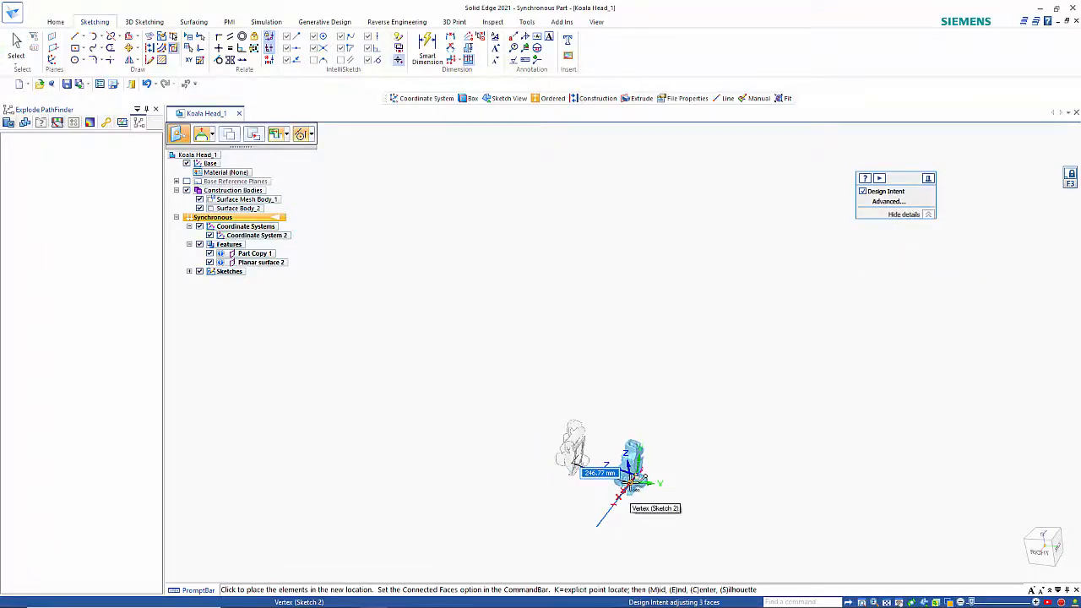
{"action": "left_click", "coordinate": [634, 487]}
{"action": "left_click", "coordinate": [669, 489]}
Move the selection along the direction of the planar surface's sketched line until the new coordinate system's origin meets the base origin.
{"action": "scroll", "coordinate": [669, 490], "scroll_direction": "up", "scroll_amount": 5}
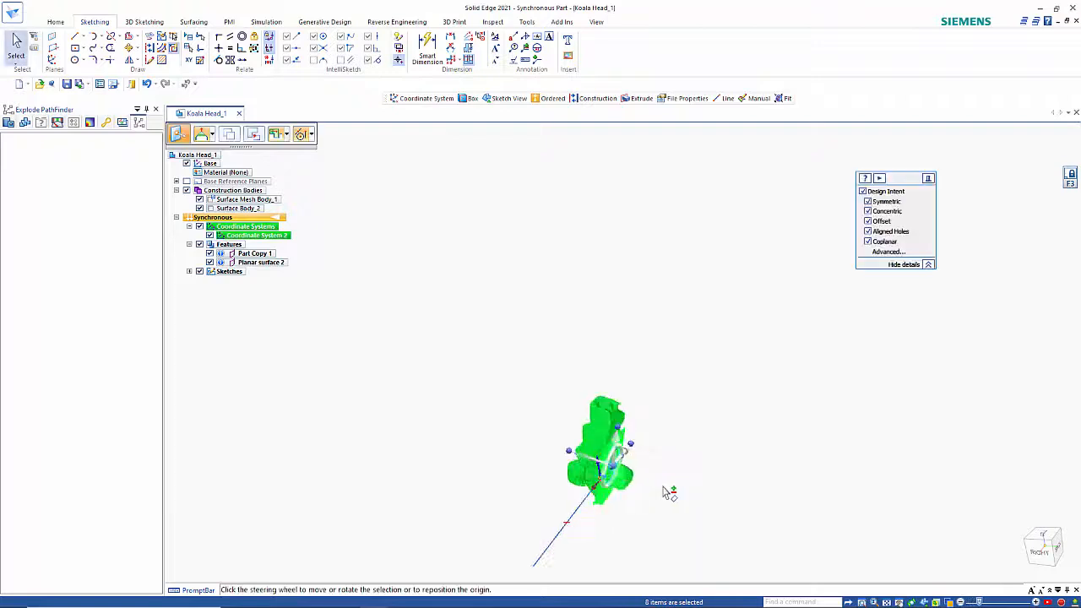
{"action": "scroll", "coordinate": [553, 494], "scroll_direction": "up", "scroll_amount": 3}
{"action": "middle_click_drag", "start_coordinate": [553, 494], "coordinate": [625, 490]}
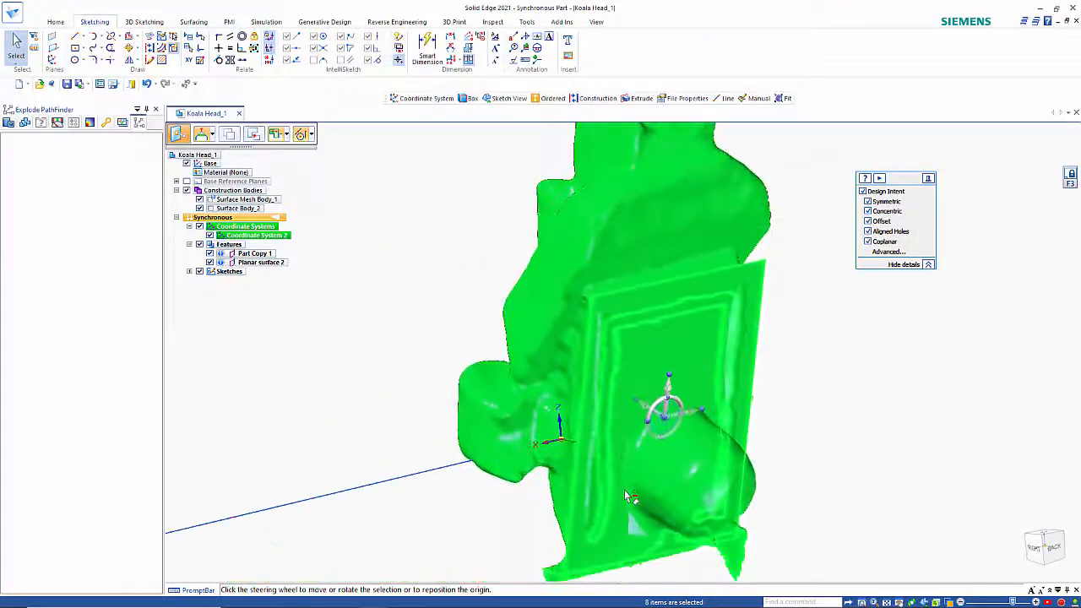
{"action": "left_click", "coordinate": [683, 416]}
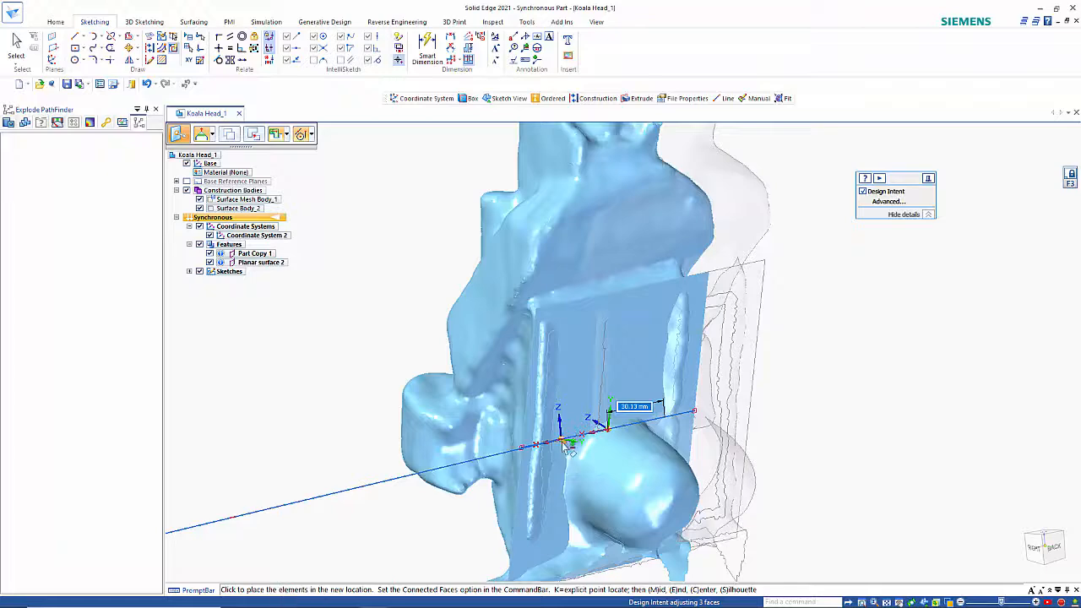
{"action": "left_click", "coordinate": [561, 442]}
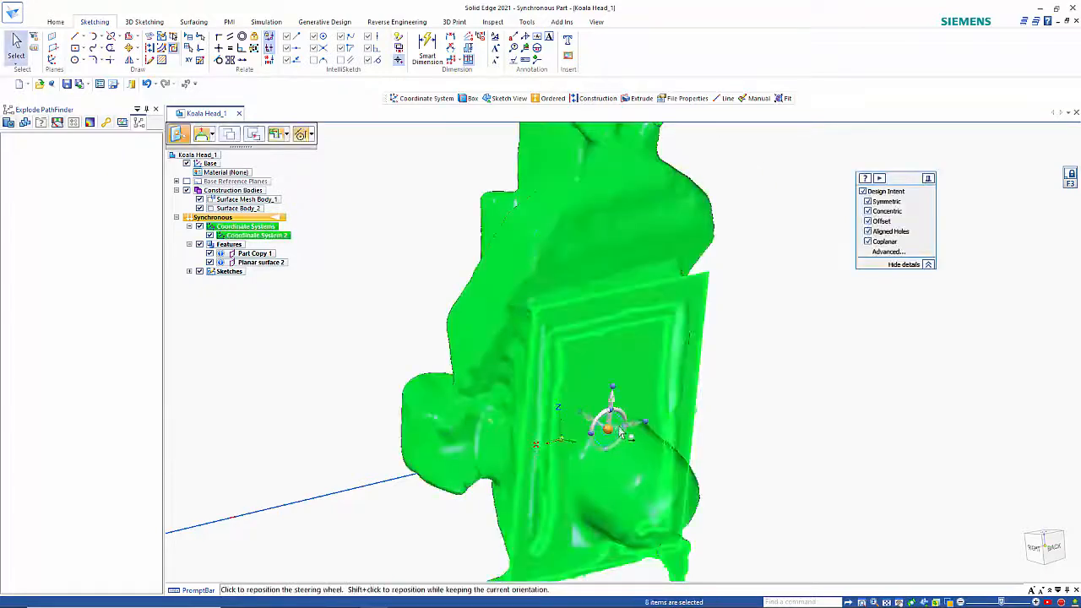
{"action": "left_click", "coordinate": [626, 433]}
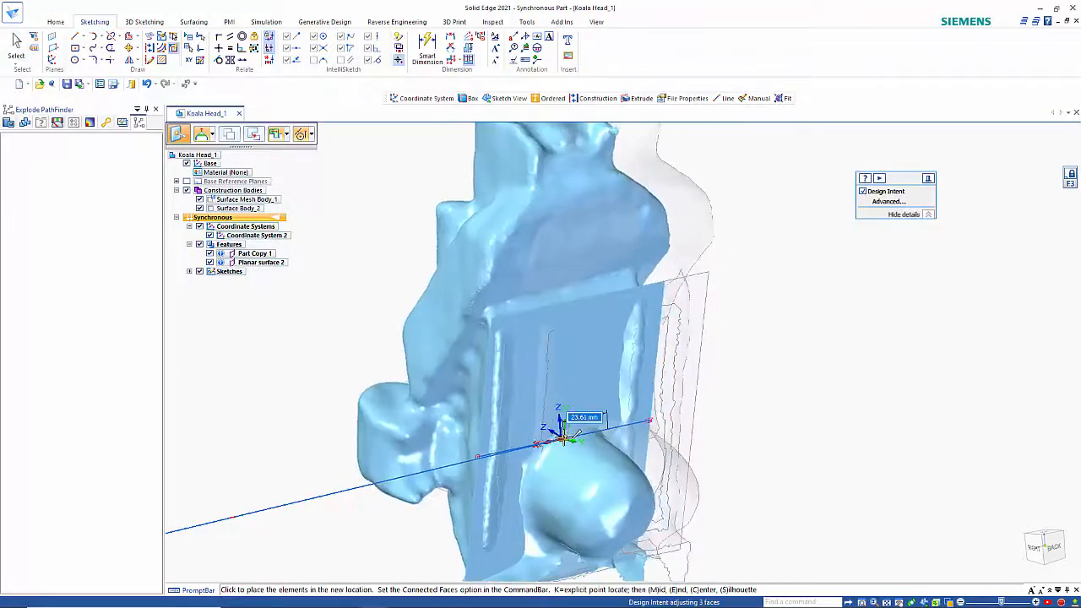
{"action": "scroll", "coordinate": [574, 433], "scroll_direction": "up", "scroll_amount": 5}
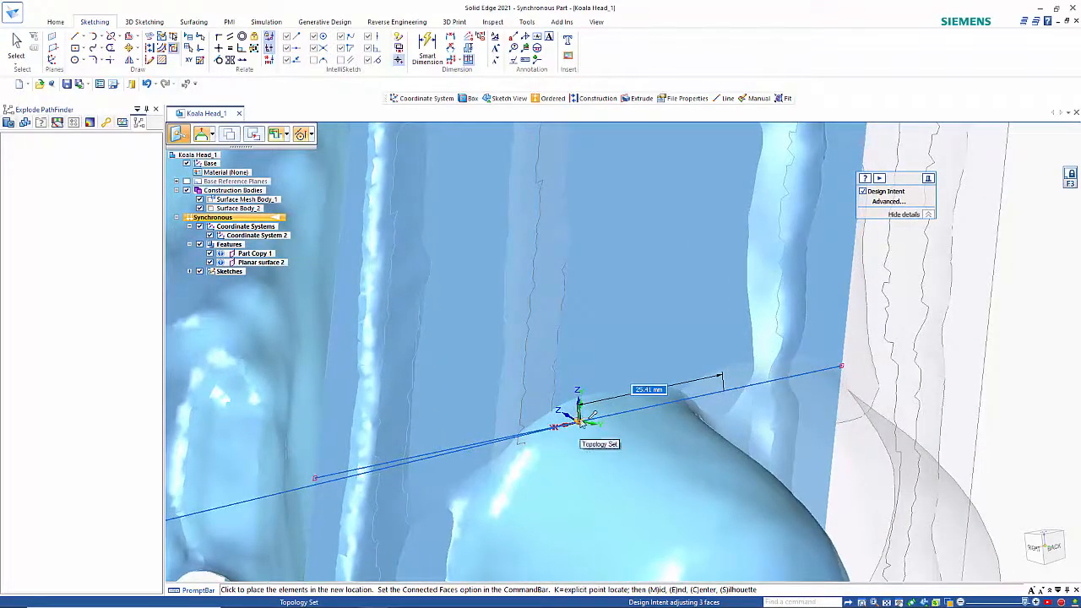
{"action": "left_click", "coordinate": [581, 422]}
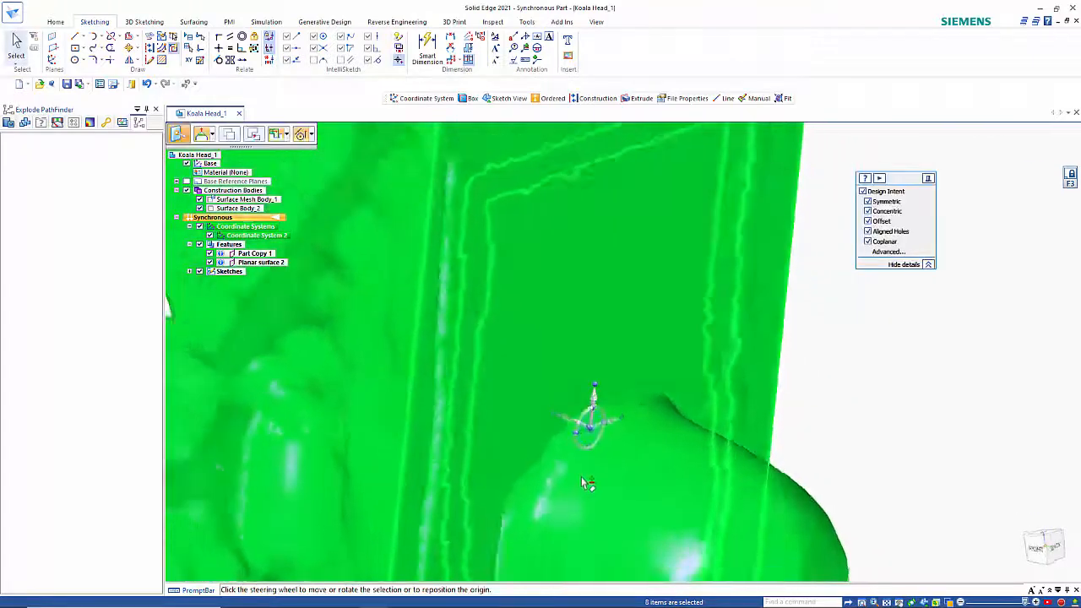
Rotate the selection about the steering wheel's origin in the right view by about 165° so the planar surface stands vertical.
{"action": "scroll", "coordinate": [583, 478], "scroll_direction": "down", "scroll_amount": 8}
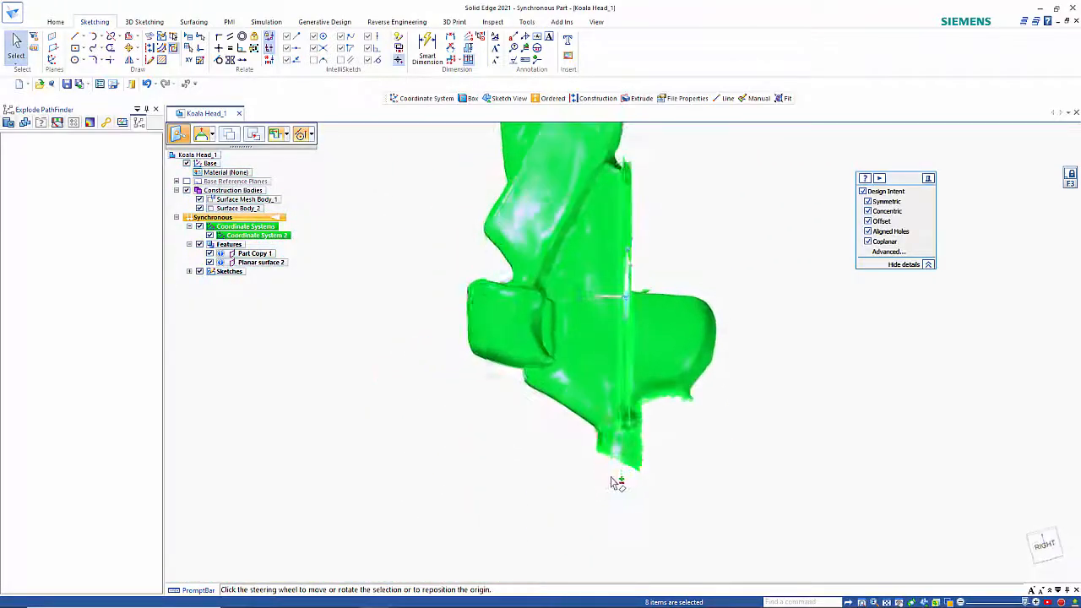
{"action": "middle_click_drag", "start_coordinate": [611, 477], "coordinate": [668, 448]}
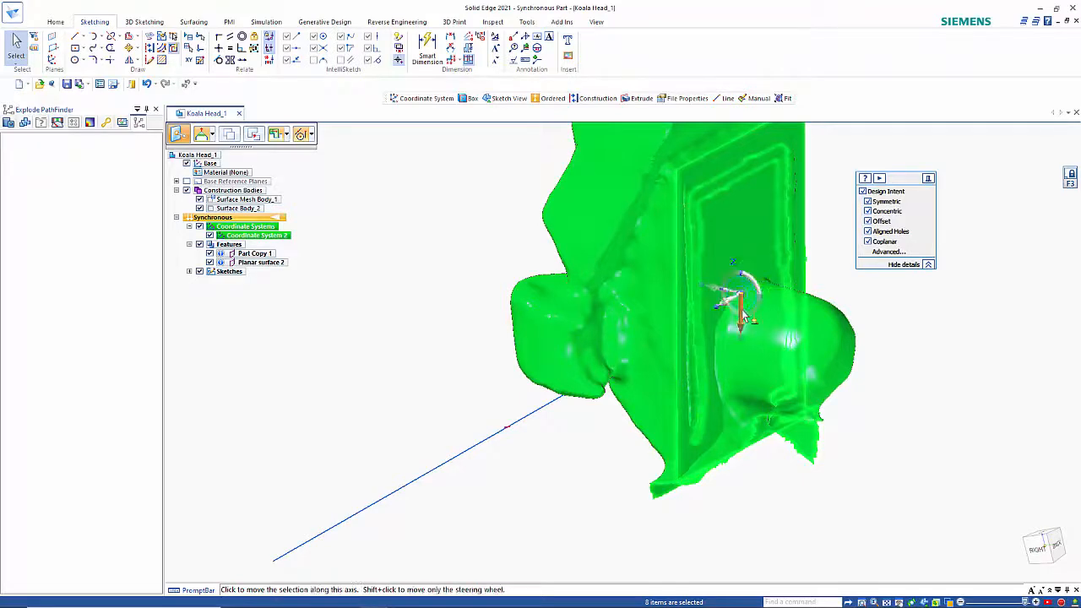
{"action": "middle_click_drag", "start_coordinate": [722, 396], "coordinate": [723, 402]}
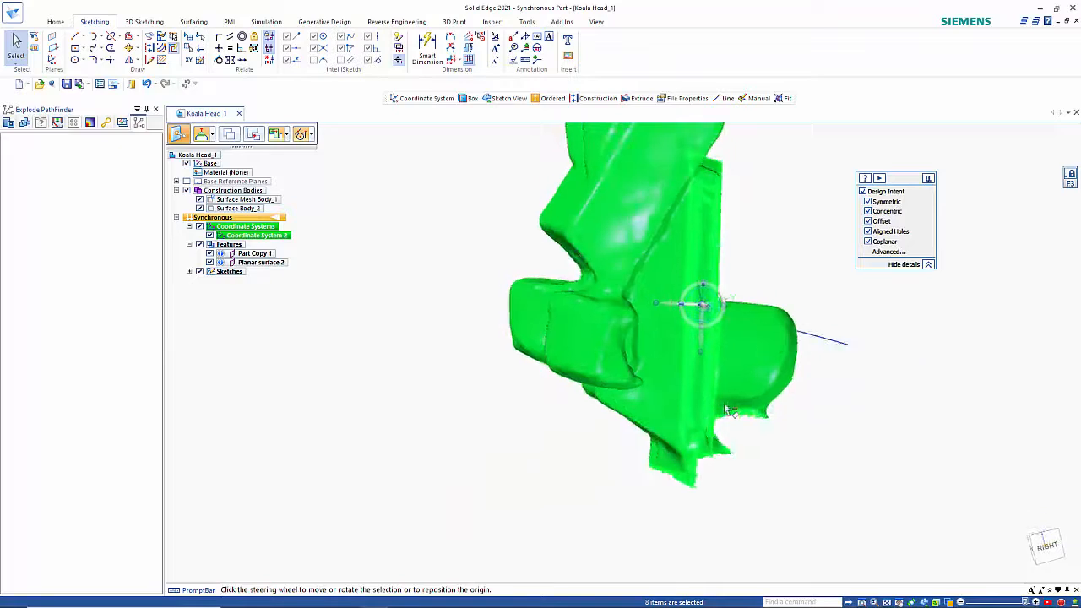
{"action": "left_click", "coordinate": [1045, 547]}
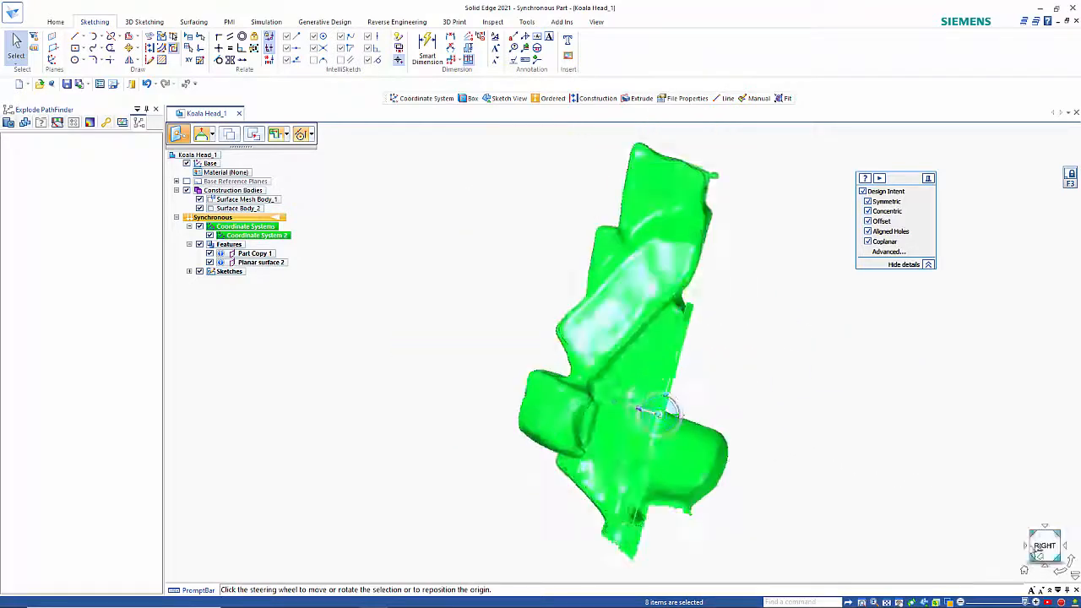
{"action": "scroll", "coordinate": [841, 499], "scroll_direction": "up", "scroll_amount": 3}
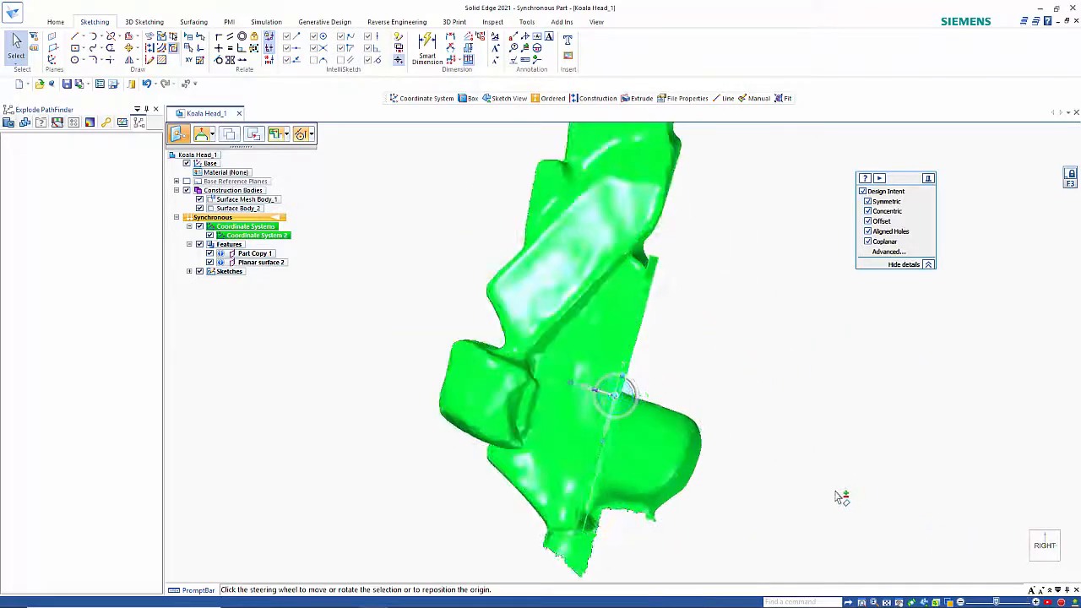
{"action": "scroll", "coordinate": [692, 465], "scroll_direction": "down", "scroll_amount": 3}
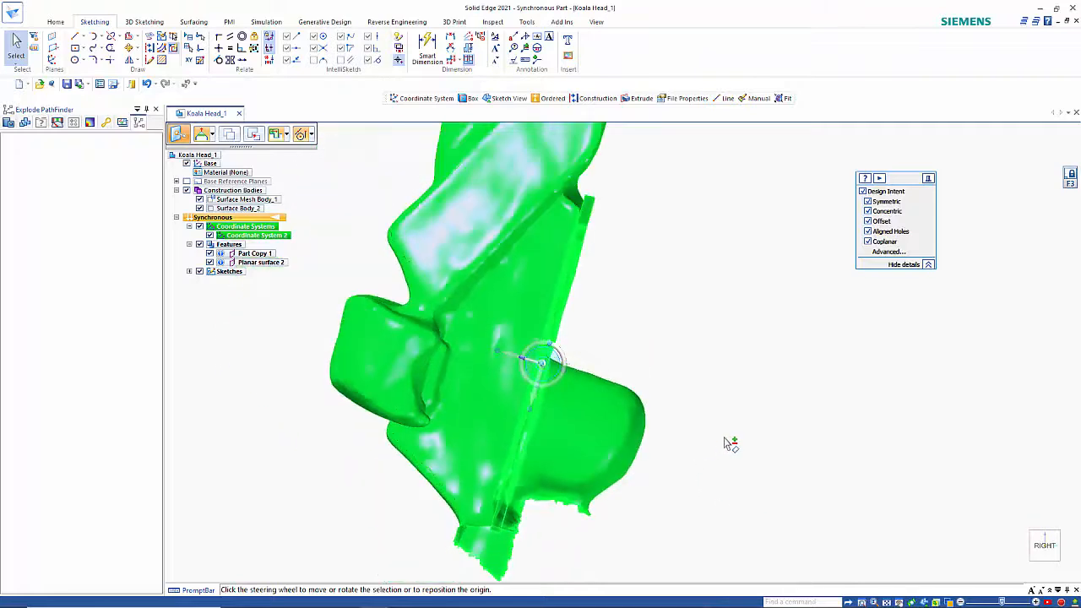
{"action": "scroll", "coordinate": [1022, 541], "scroll_direction": "down", "scroll_amount": 1}
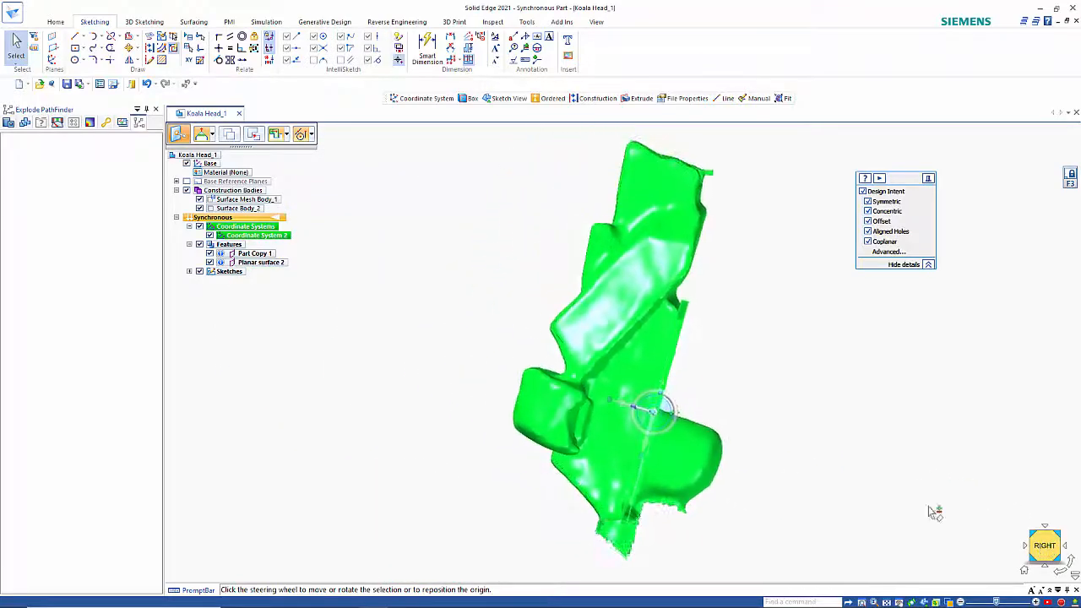
{"action": "left_click", "coordinate": [686, 415]}
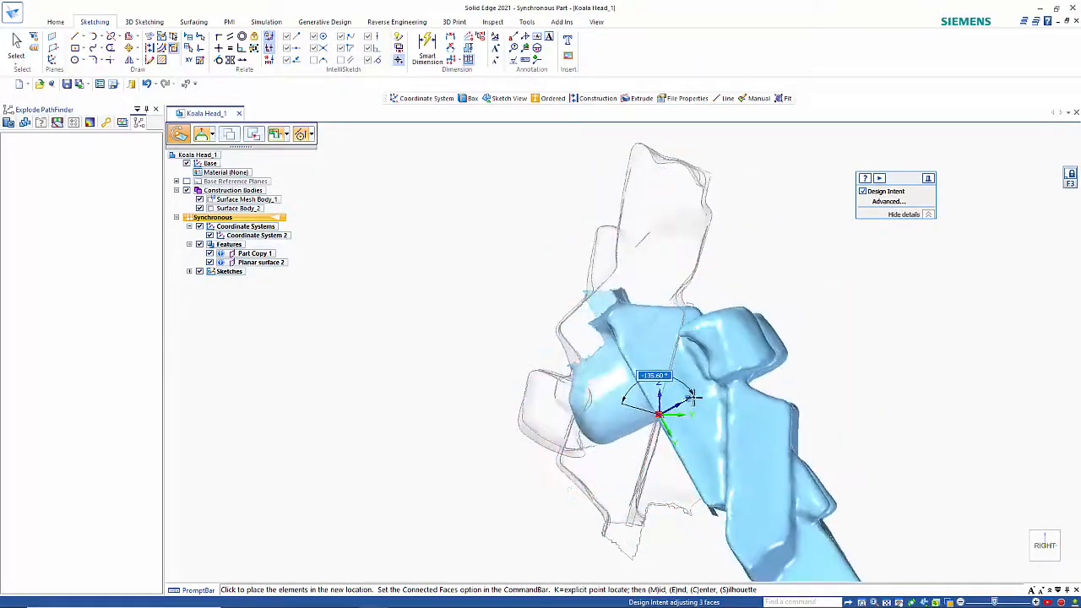
{"action": "scroll", "coordinate": [789, 477], "scroll_direction": "up", "scroll_amount": 3}
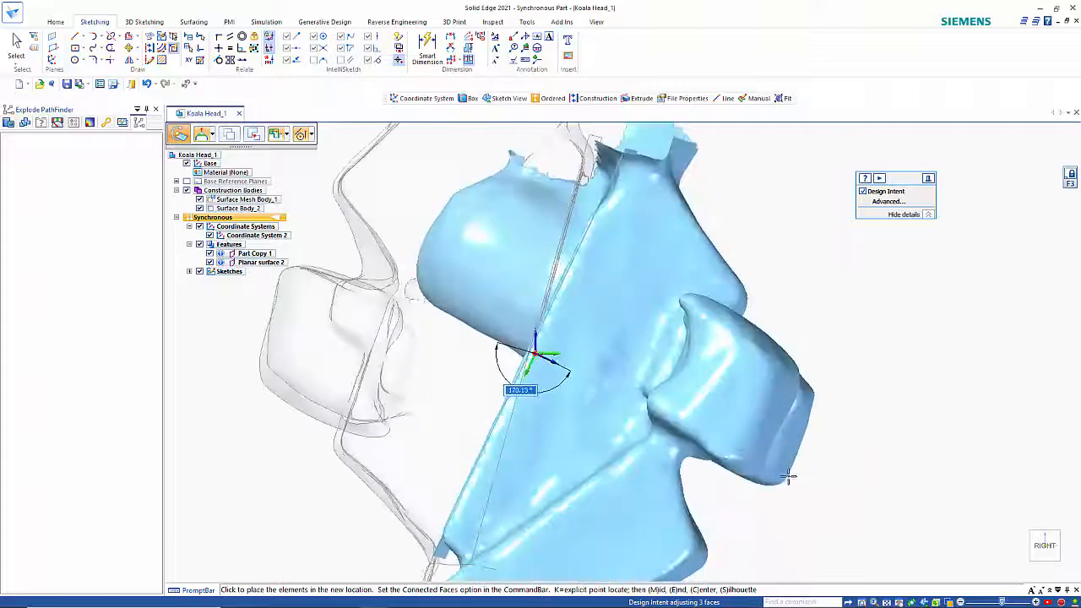
{"action": "middle_click_drag", "start_coordinate": [788, 478], "coordinate": [842, 452]}
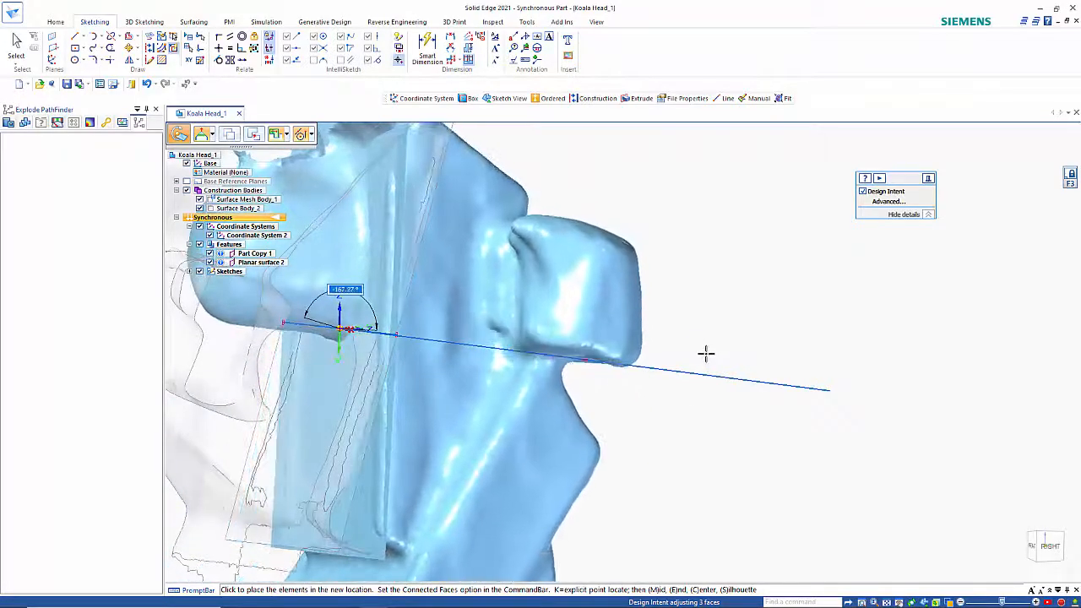
{"action": "left_click", "coordinate": [1050, 548]}
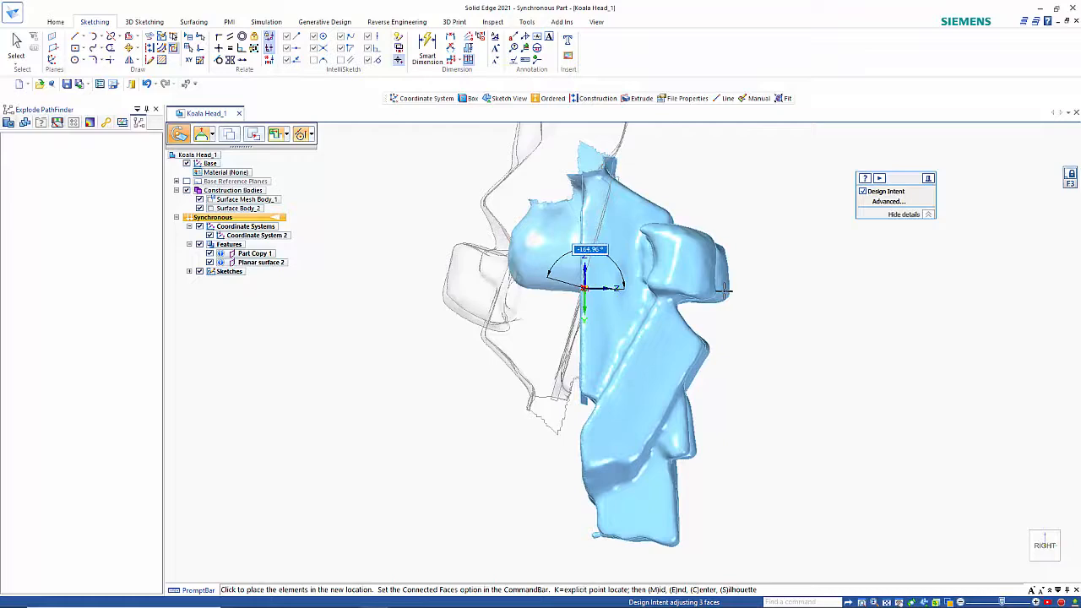
{"action": "left_click", "coordinate": [724, 291]}
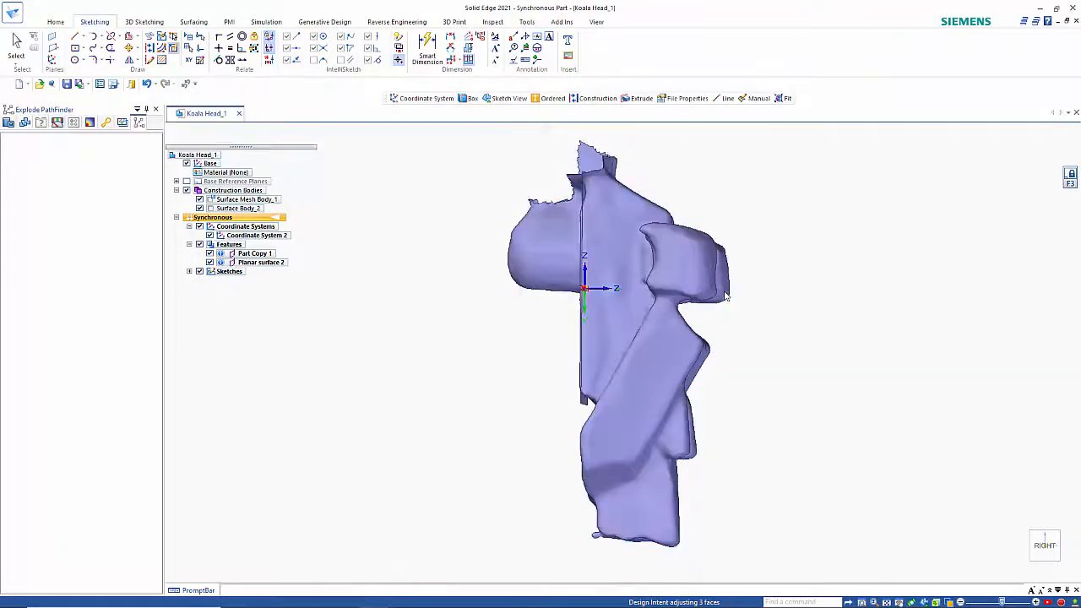
Check the head's orientation from the front and top, and select the whole model together with its coordinate systems.
{"action": "middle_click_drag", "start_coordinate": [792, 427], "coordinate": [722, 439]}
{"action": "left_click", "coordinate": [743, 441]}
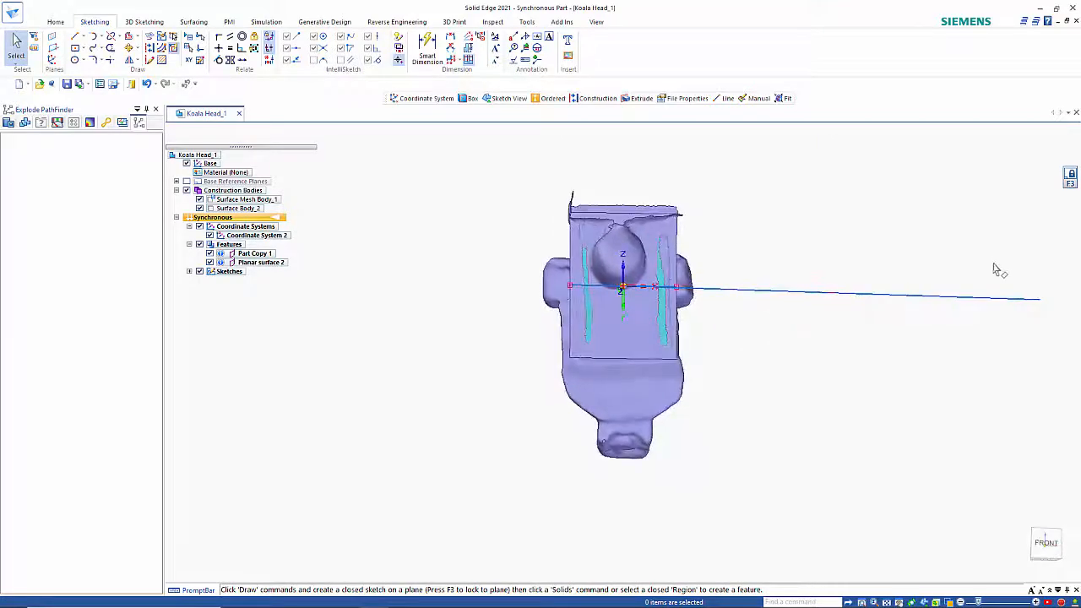
{"action": "middle_click_drag", "start_coordinate": [622, 521], "coordinate": [1018, 547]}
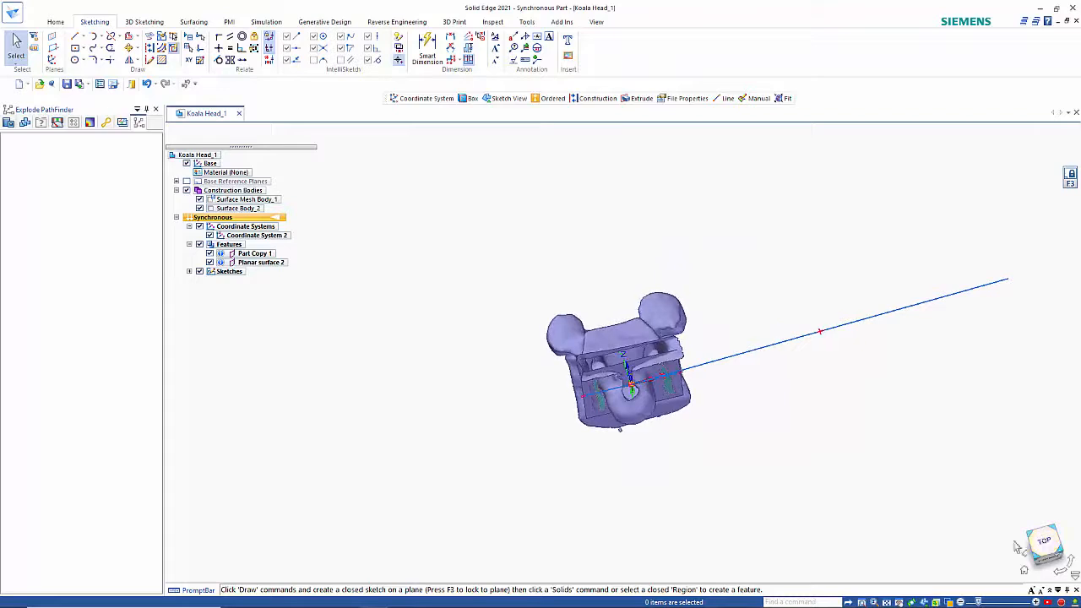
{"action": "left_click", "coordinate": [1047, 543]}
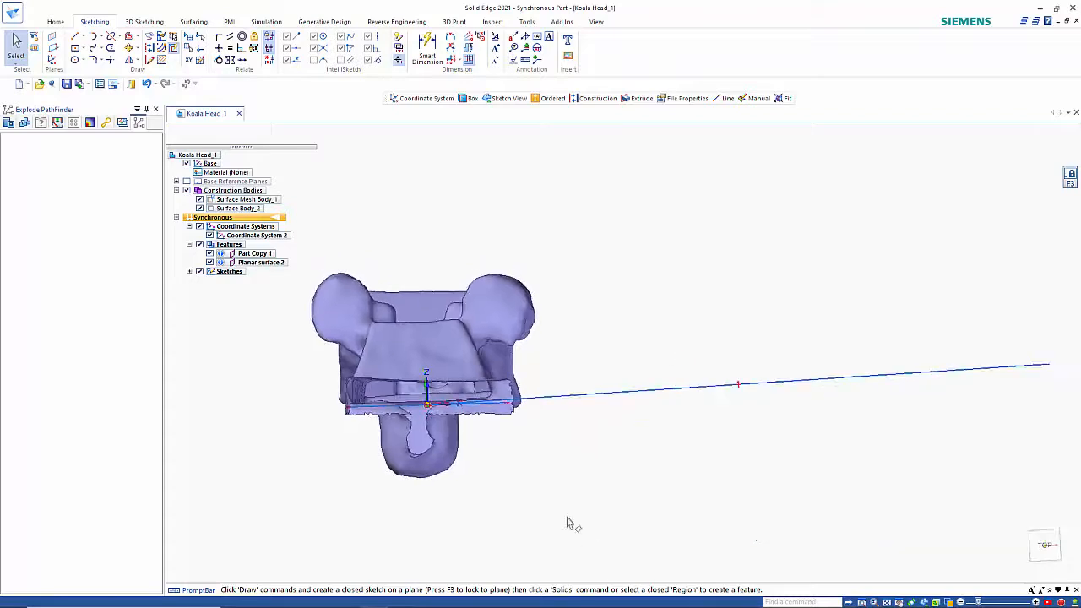
{"action": "left_click_drag", "start_coordinate": [568, 517], "coordinate": [294, 262]}
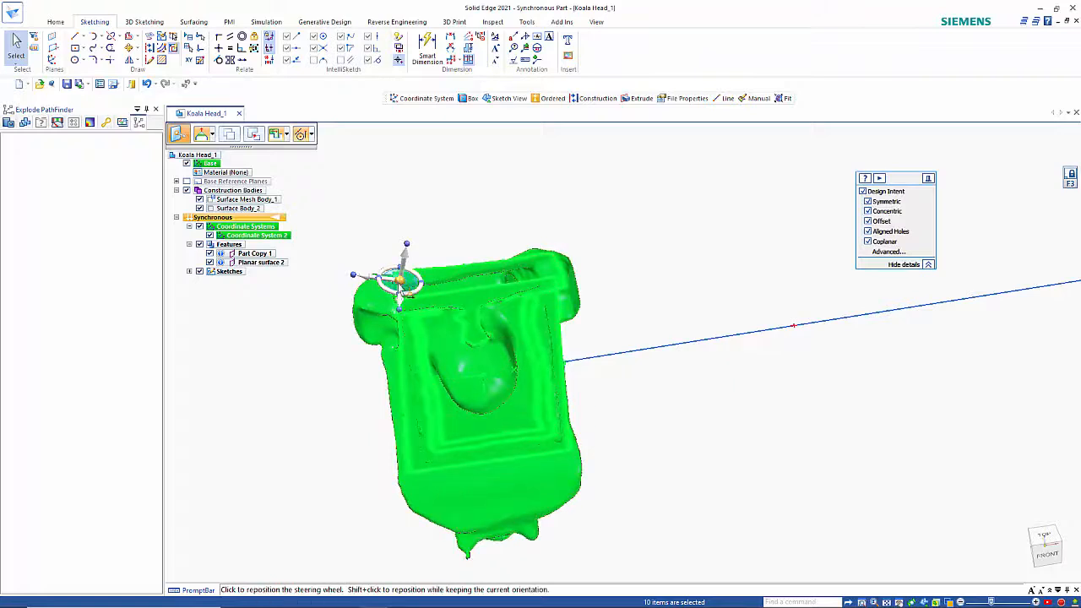
Place the steering wheel at the coordinate system's origin and align its axes with the planar surface's edges.
{"action": "scroll", "coordinate": [427, 306], "scroll_direction": "up", "scroll_amount": 3}
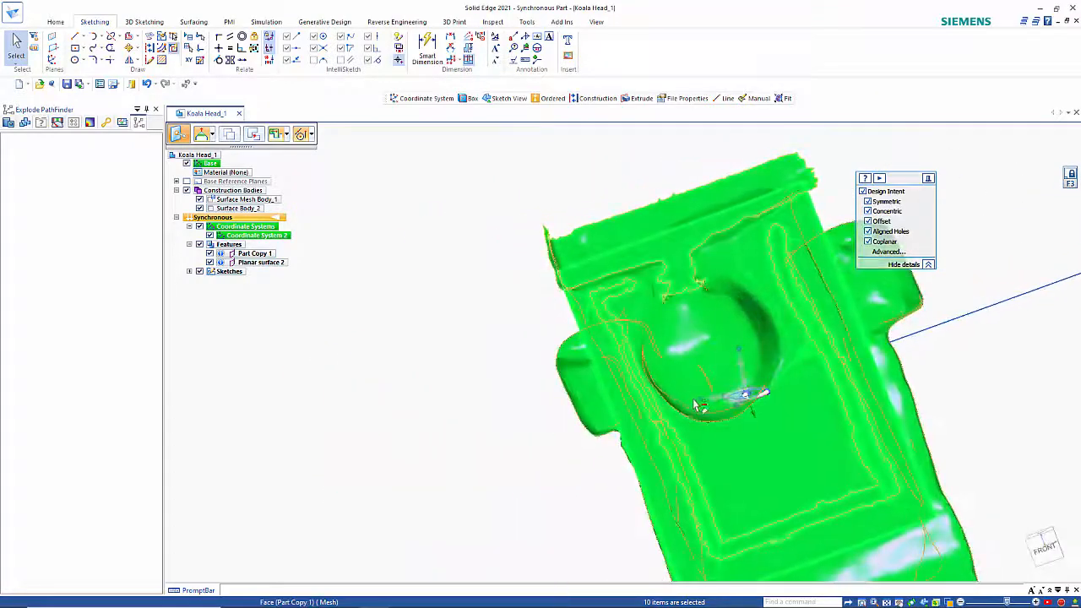
{"action": "left_click", "coordinate": [700, 400]}
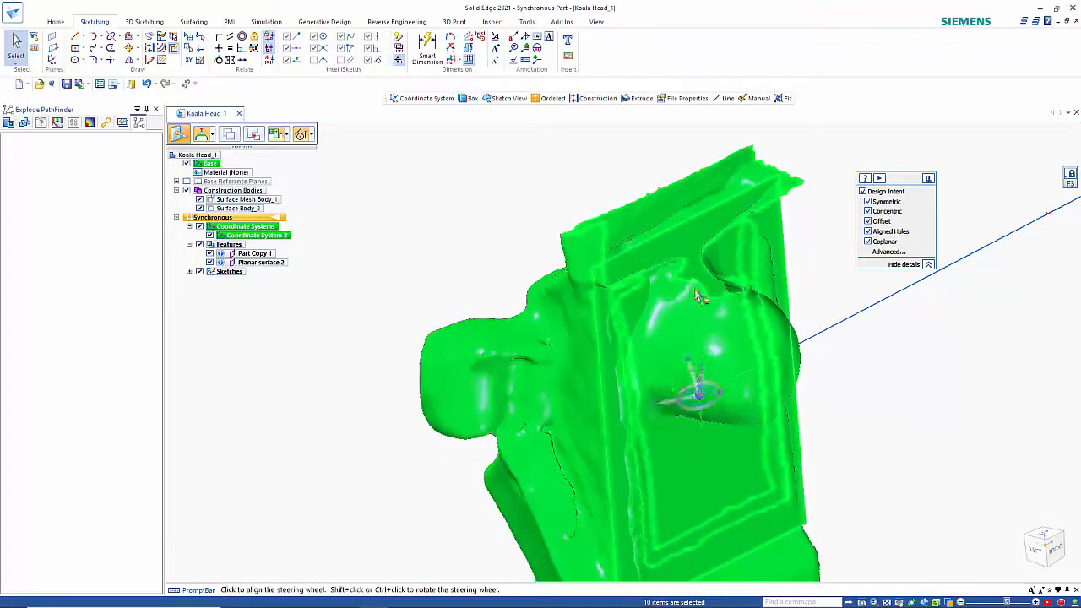
{"action": "left_click", "coordinate": [688, 223]}
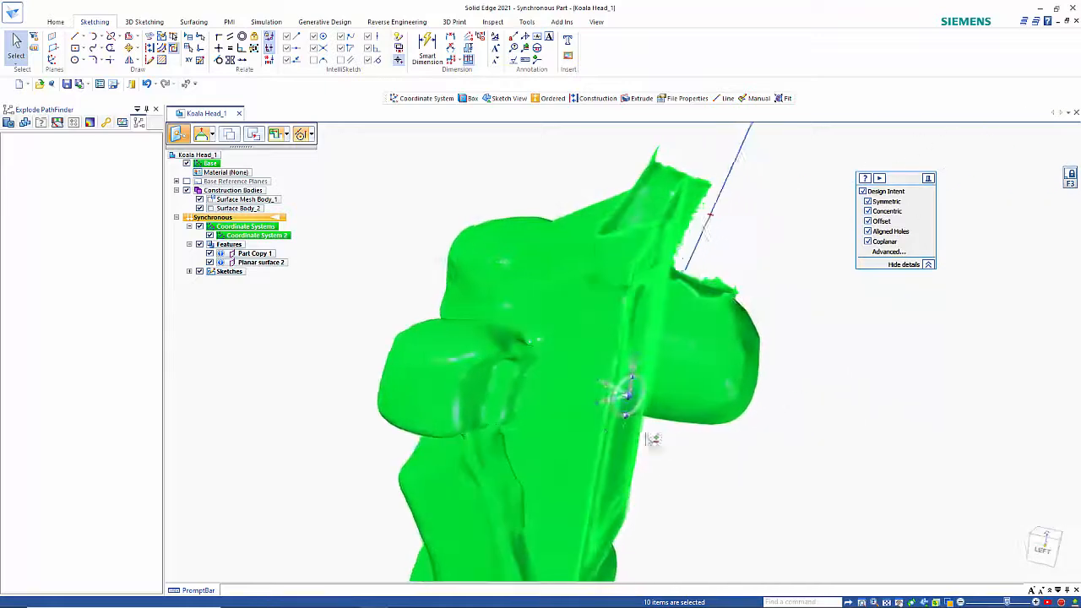
{"action": "key", "text": "ctrl+f"}
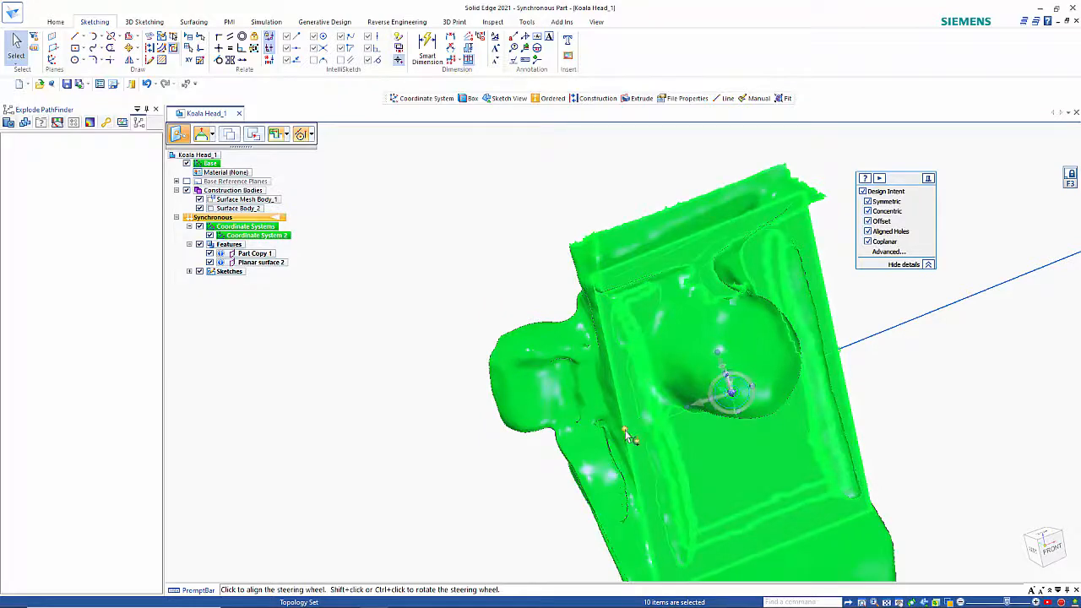
{"action": "key", "text": "ctrl+l"}
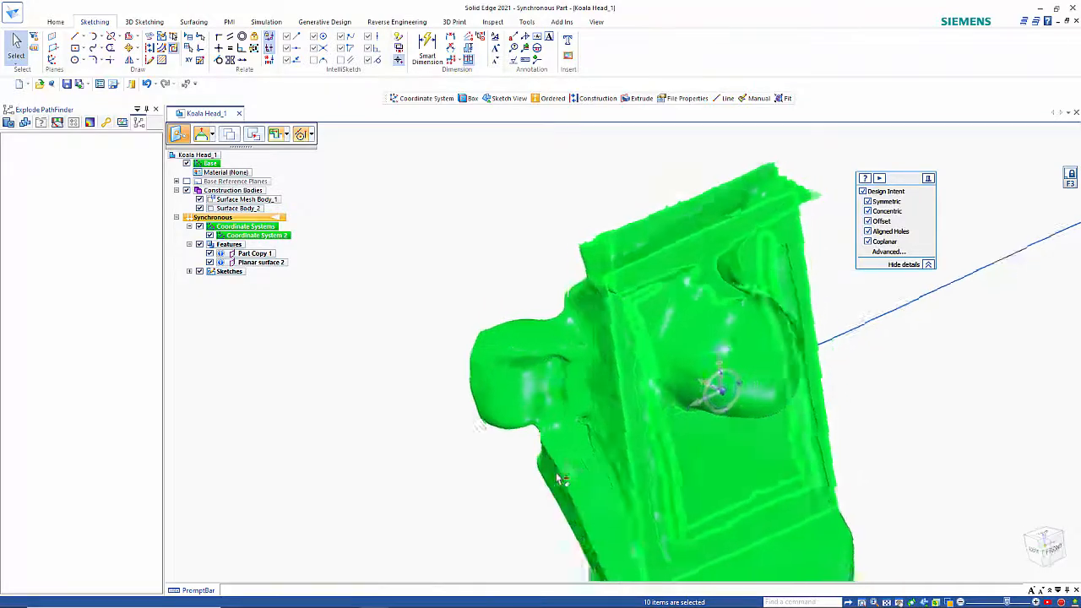
{"action": "key", "text": "ctrl+t"}
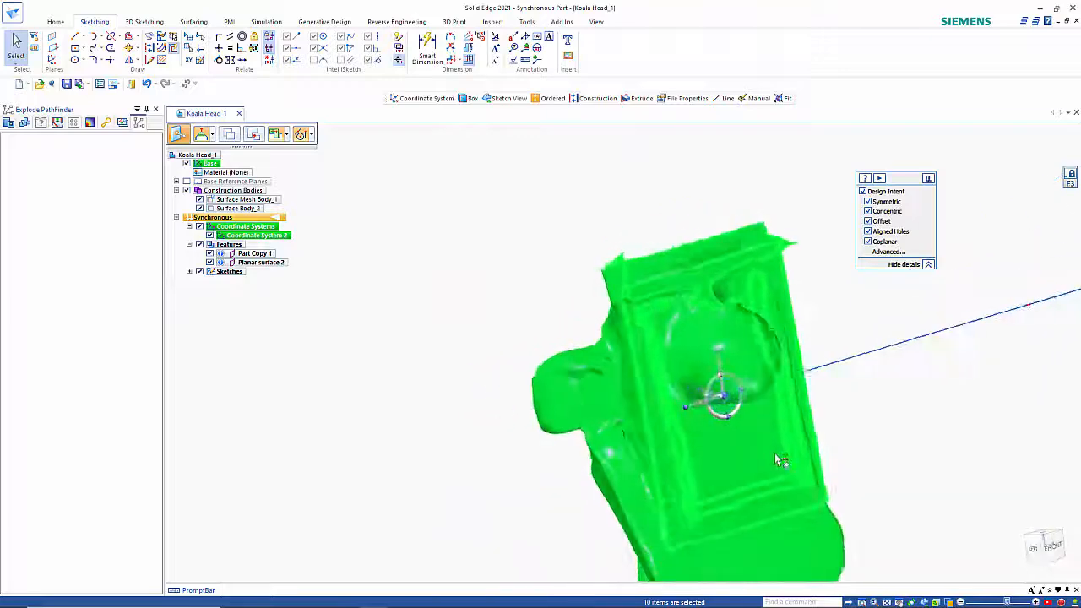
Rotate the selection about the steering wheel in the top view by about 87°, using the sketched line's far endpoint as the target.
{"action": "left_click", "coordinate": [1042, 545]}
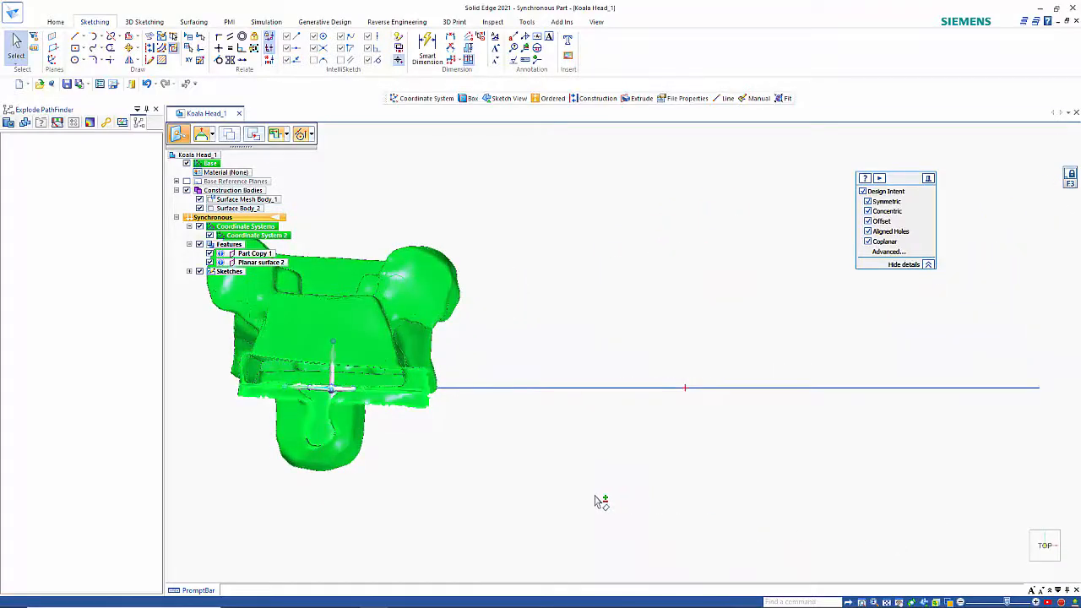
{"action": "key", "text": "ctrl+f"}
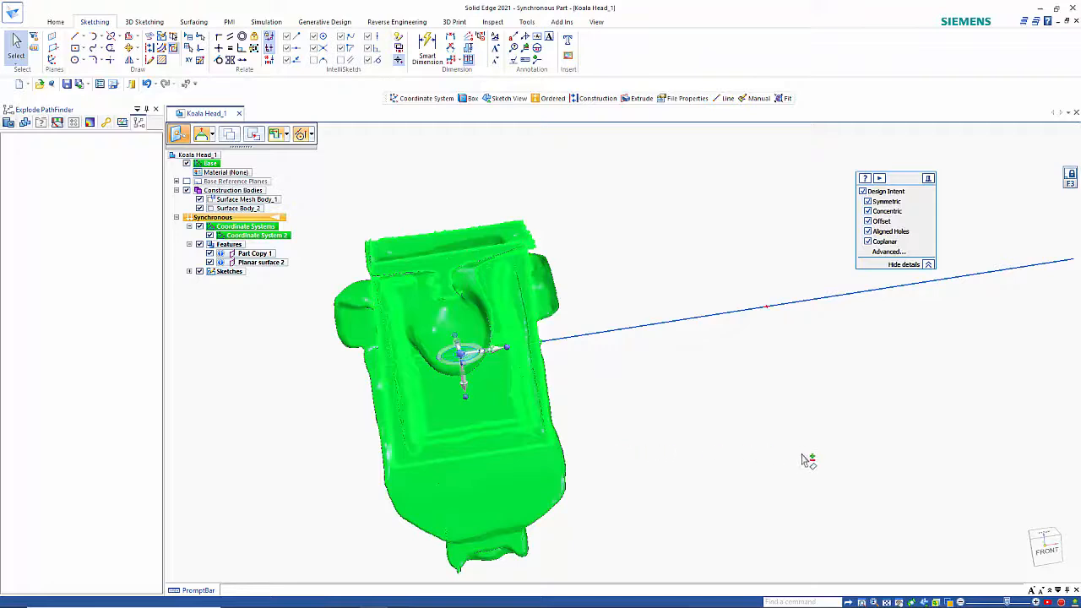
{"action": "left_click", "coordinate": [1046, 552]}
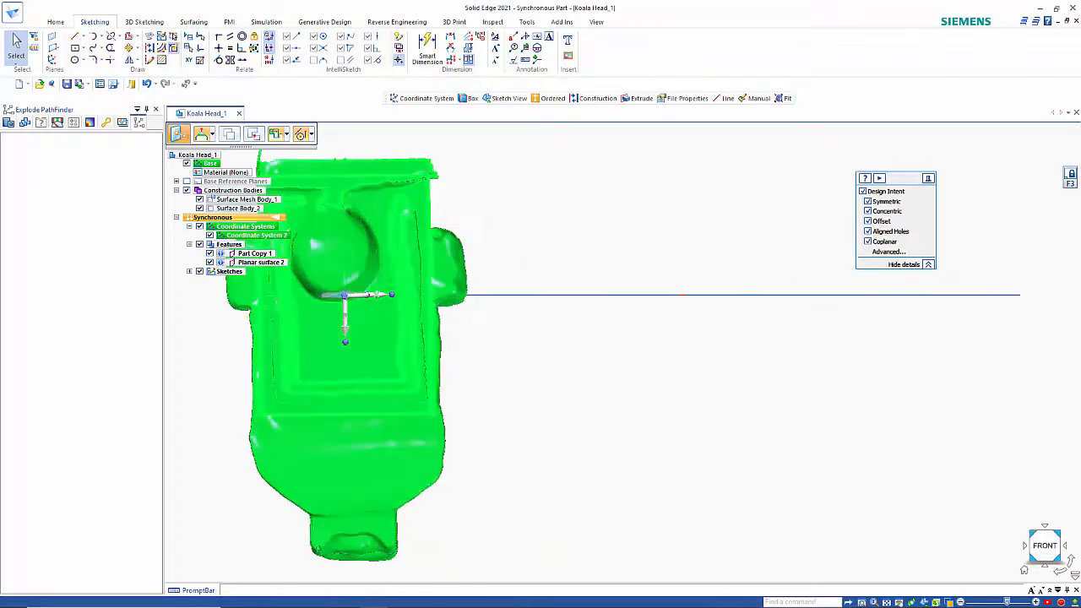
{"action": "left_click", "coordinate": [1048, 529]}
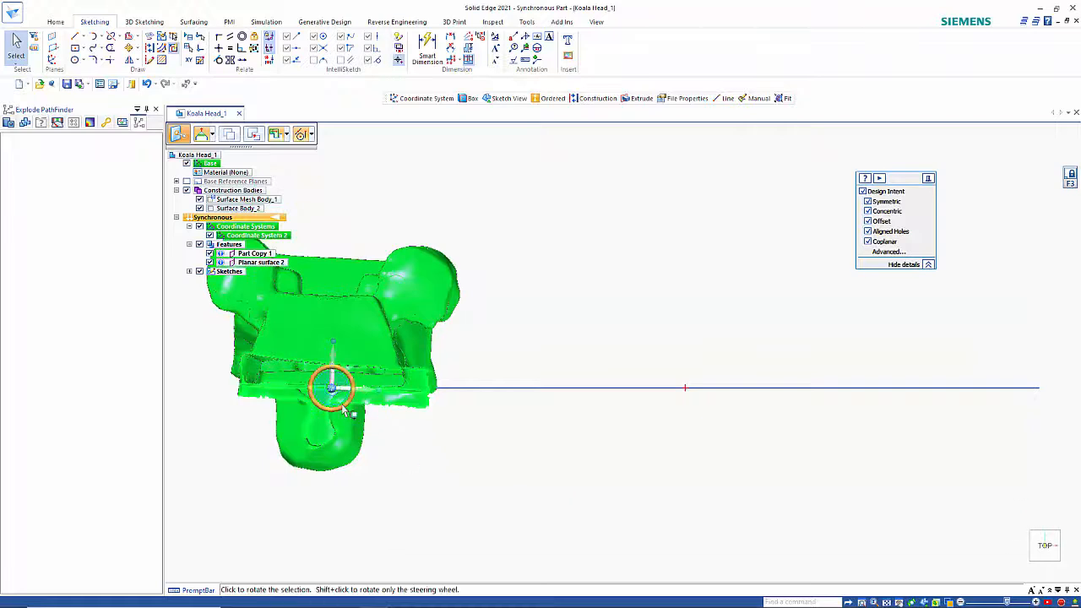
{"action": "left_click", "coordinate": [350, 412]}
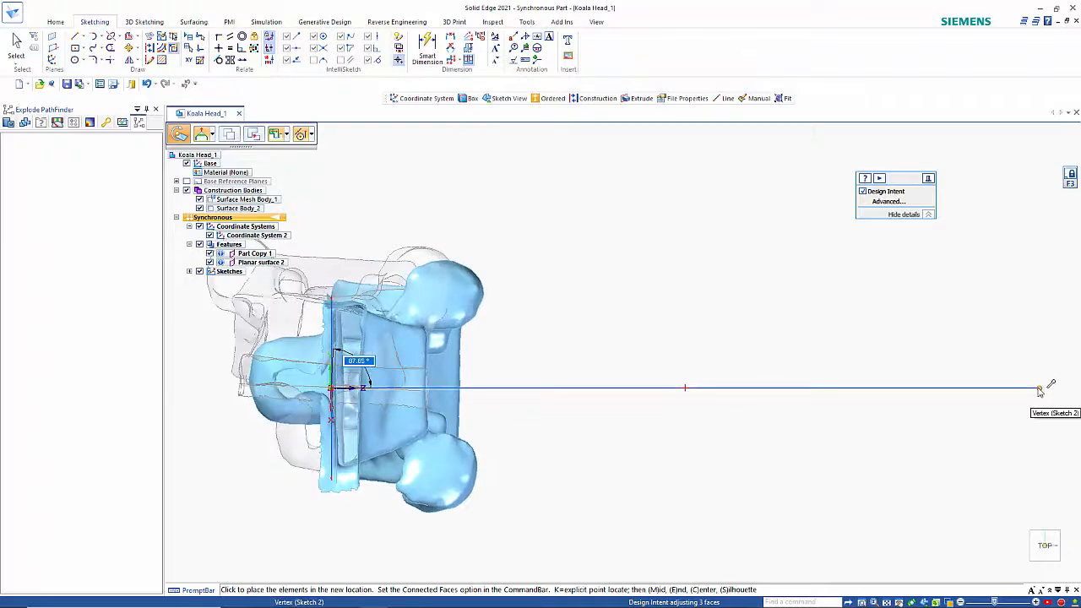
{"action": "left_click", "coordinate": [1040, 390]}
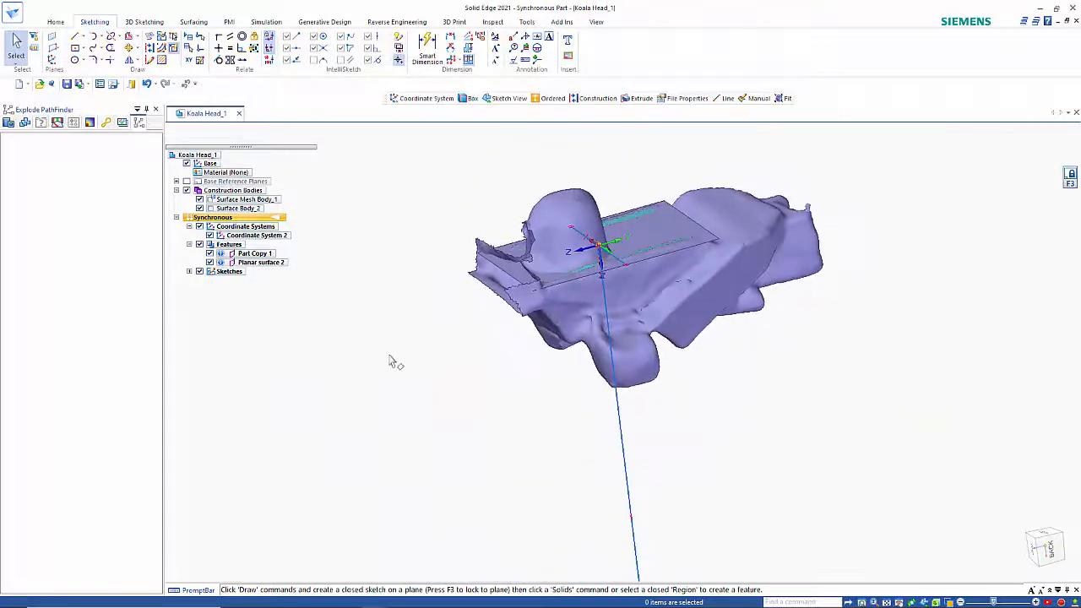
Hide Sketch 1 and create a live section lengthwise through the head on a plane of Coordinate System 2.
{"action": "left_click", "coordinate": [200, 272]}
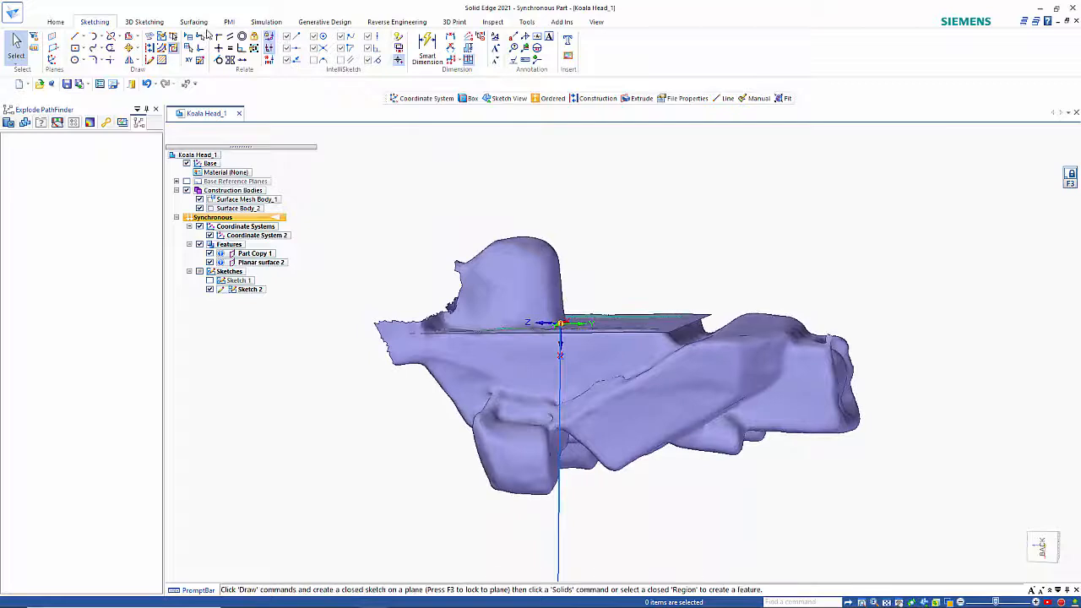
{"action": "left_click", "coordinate": [202, 25]}
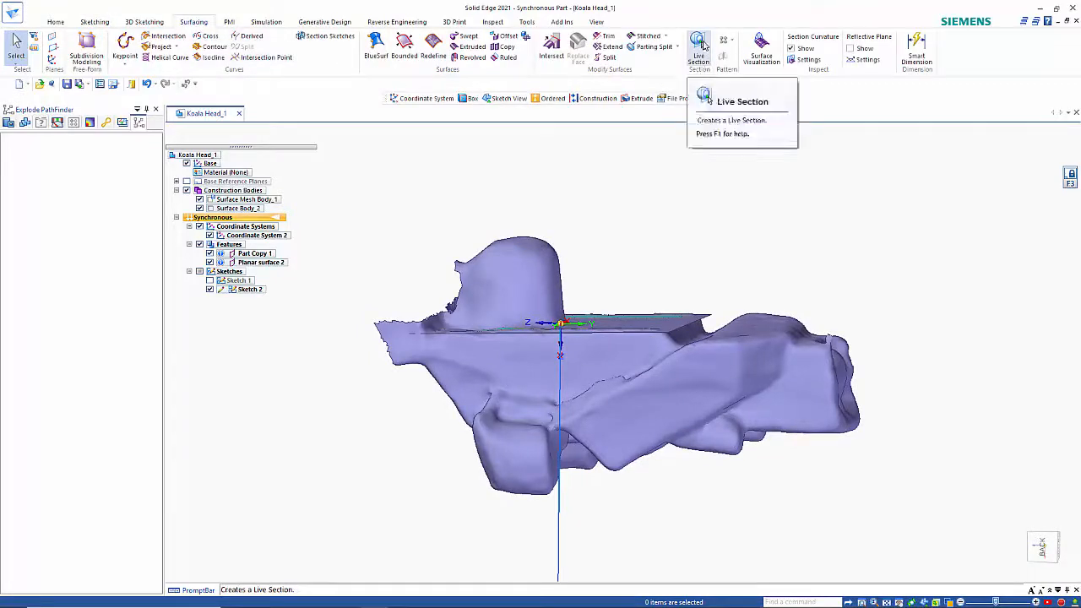
{"action": "left_click", "coordinate": [699, 49]}
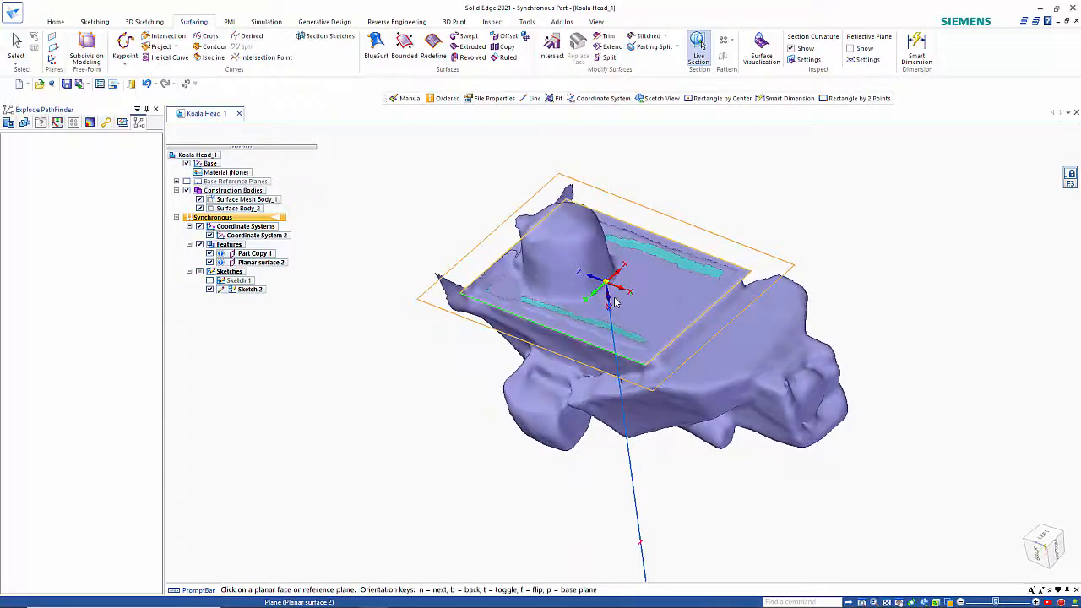
{"action": "right_click", "coordinate": [617, 299]}
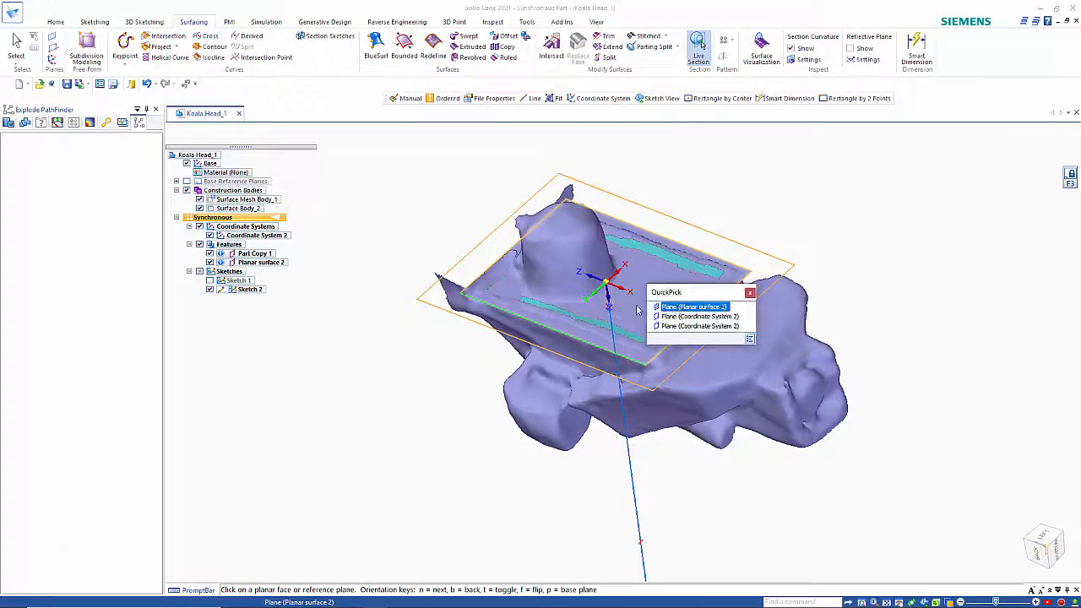
{"action": "left_click", "coordinate": [668, 317]}
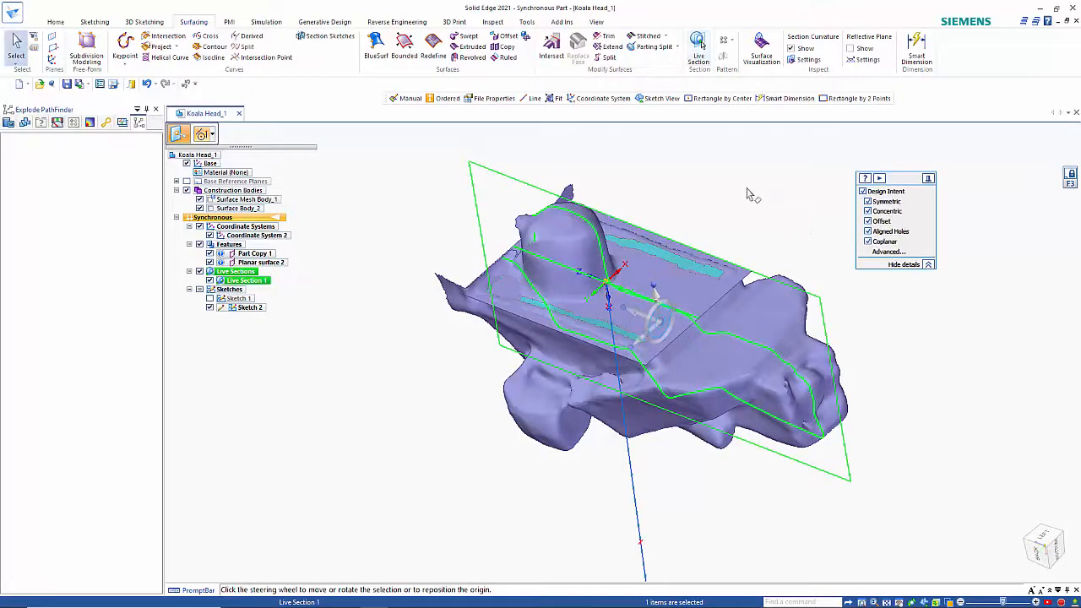
Create a crosswise live section through the ears on a plane of Coordinate System 2.
{"action": "left_click", "coordinate": [698, 46]}
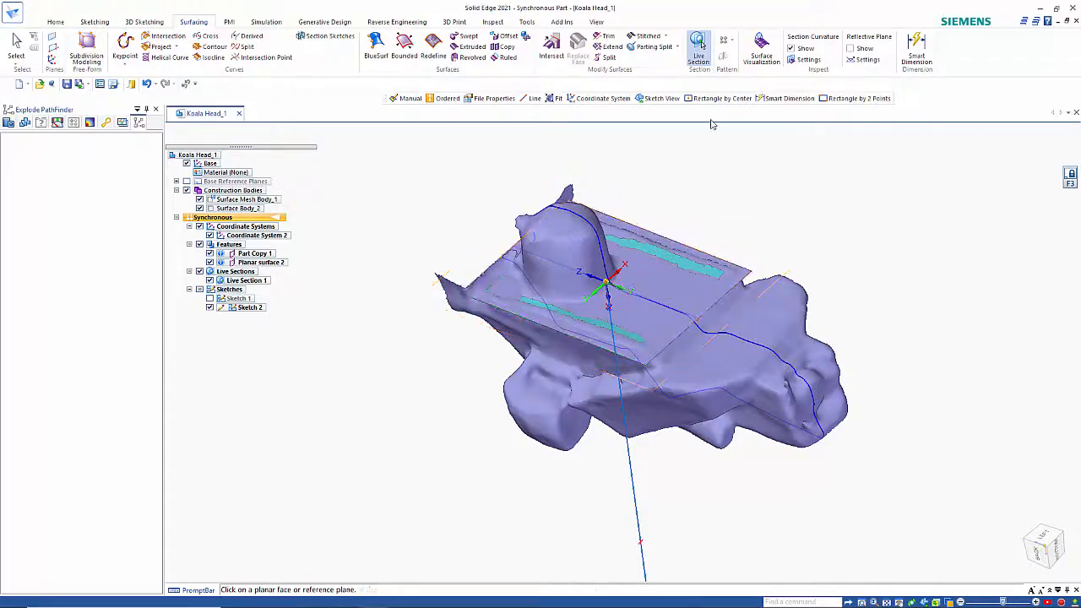
{"action": "right_click", "coordinate": [625, 296]}
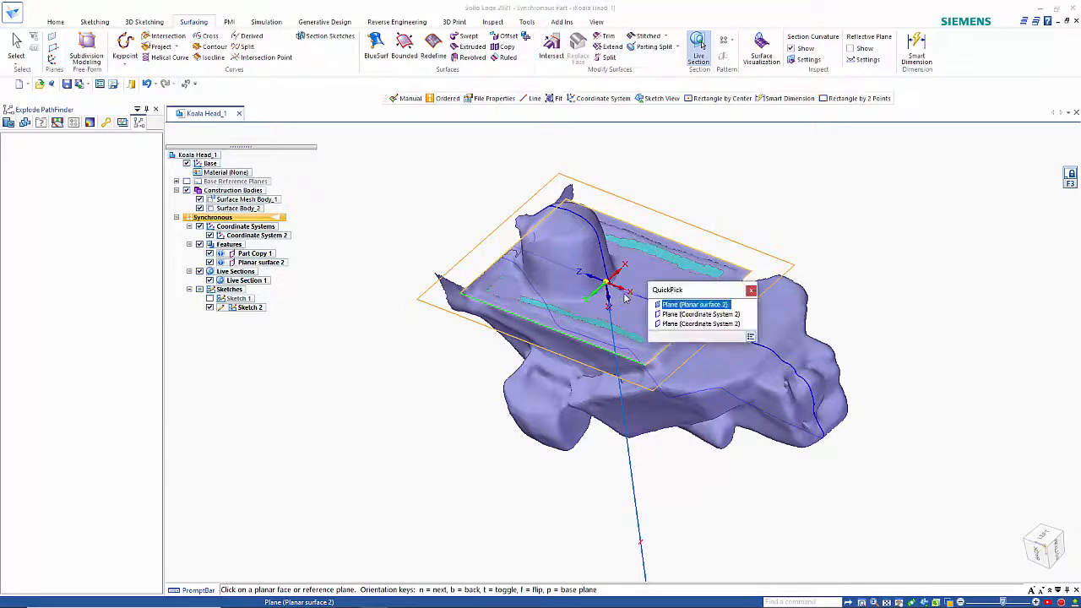
{"action": "left_click", "coordinate": [675, 324]}
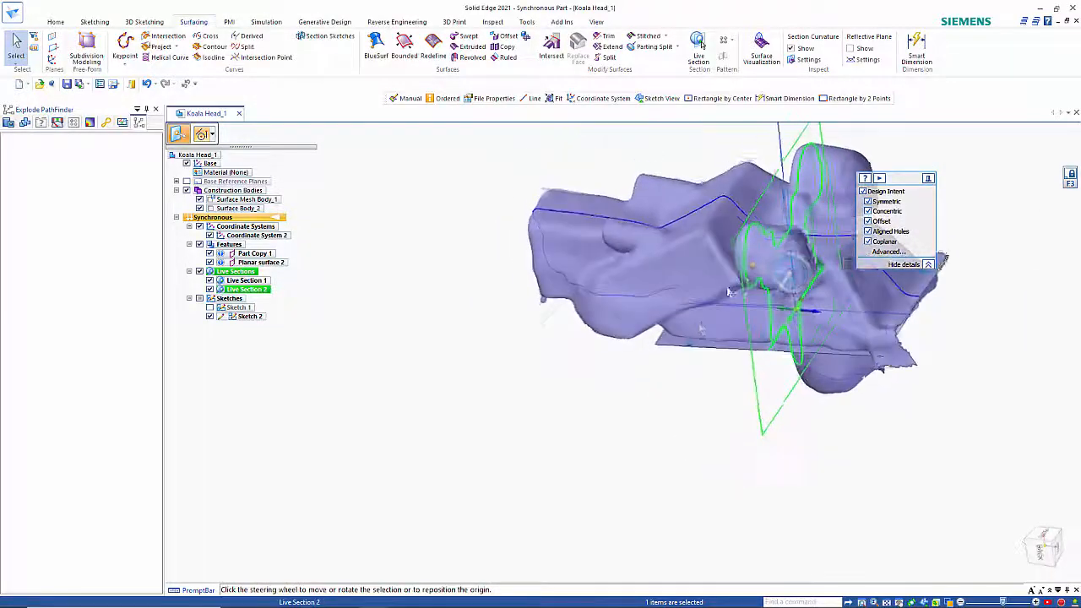
{"action": "right_click", "coordinate": [696, 391]}
{"action": "key", "text": "Escape"}
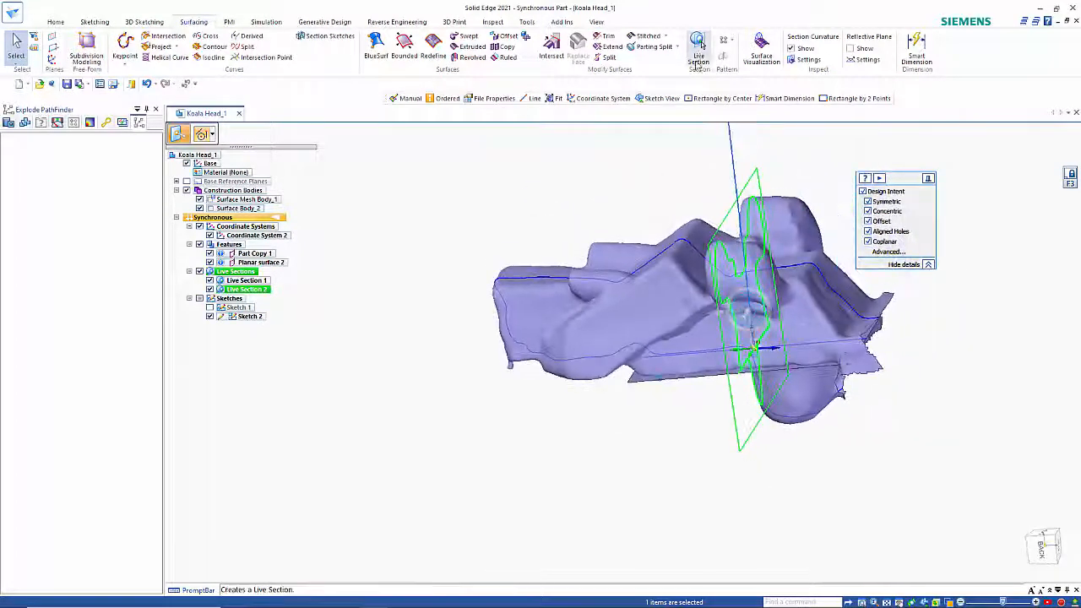
Create another crosswise live section at Coordinate System 2 and move it about 126 mm along the head toward its far end.
{"action": "left_click", "coordinate": [700, 46]}
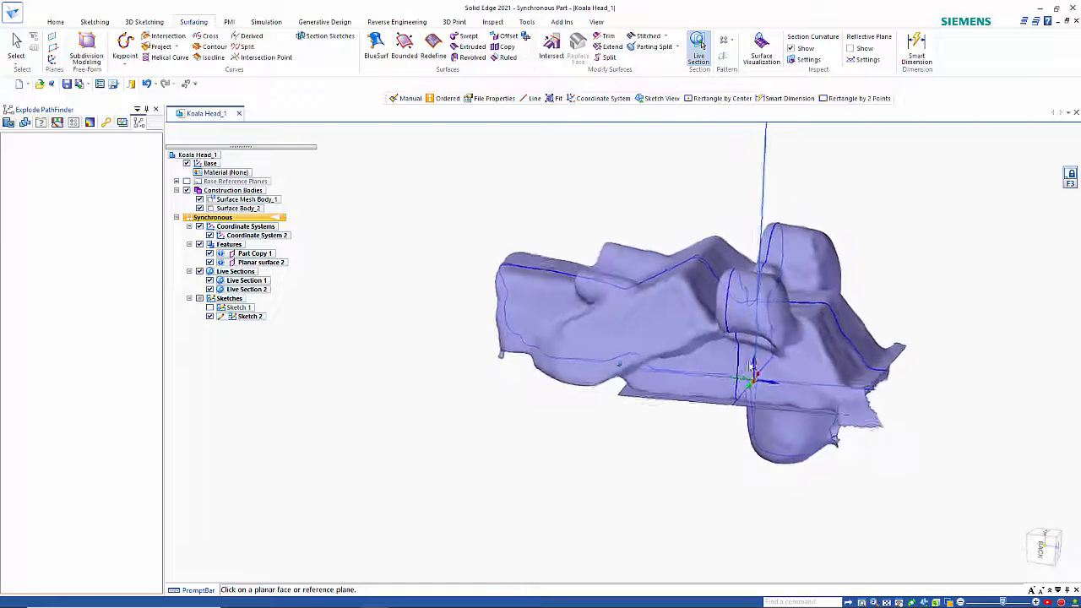
{"action": "left_click", "coordinate": [731, 358]}
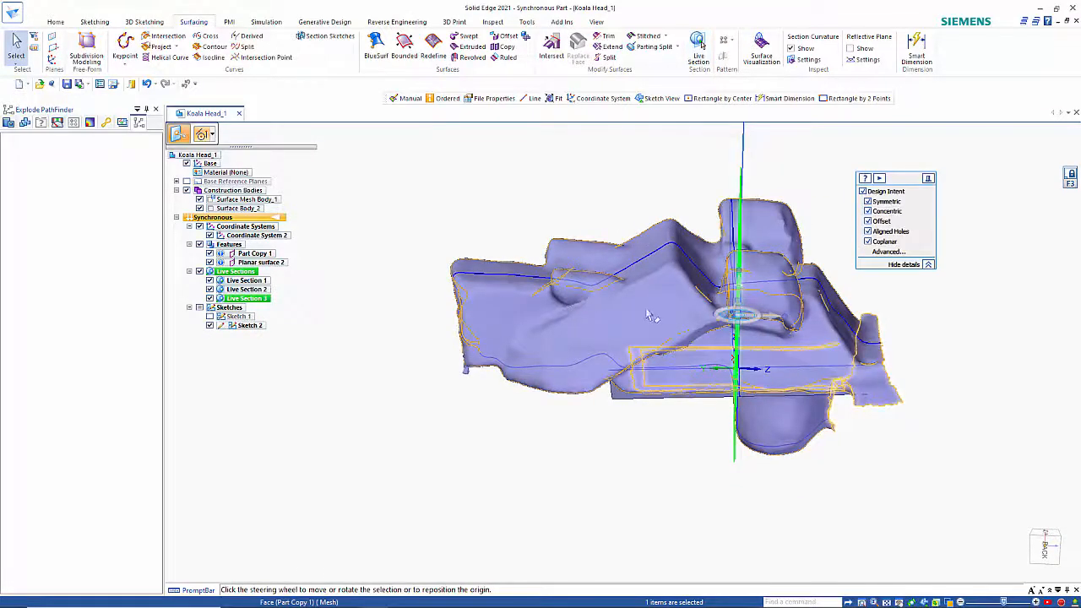
{"action": "left_click", "coordinate": [764, 322]}
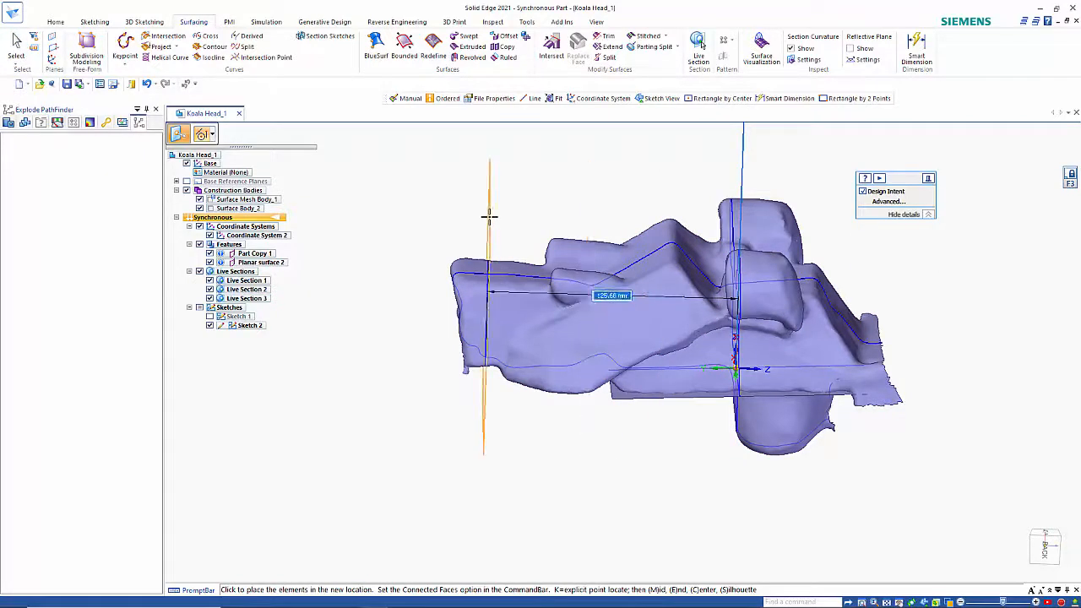
{"action": "left_click", "coordinate": [489, 217]}
Create a further crosswise live section at Coordinate System 2 and move it about 81 mm to the head's middle region.
{"action": "middle_click_drag", "start_coordinate": [449, 290], "coordinate": [703, 385]}
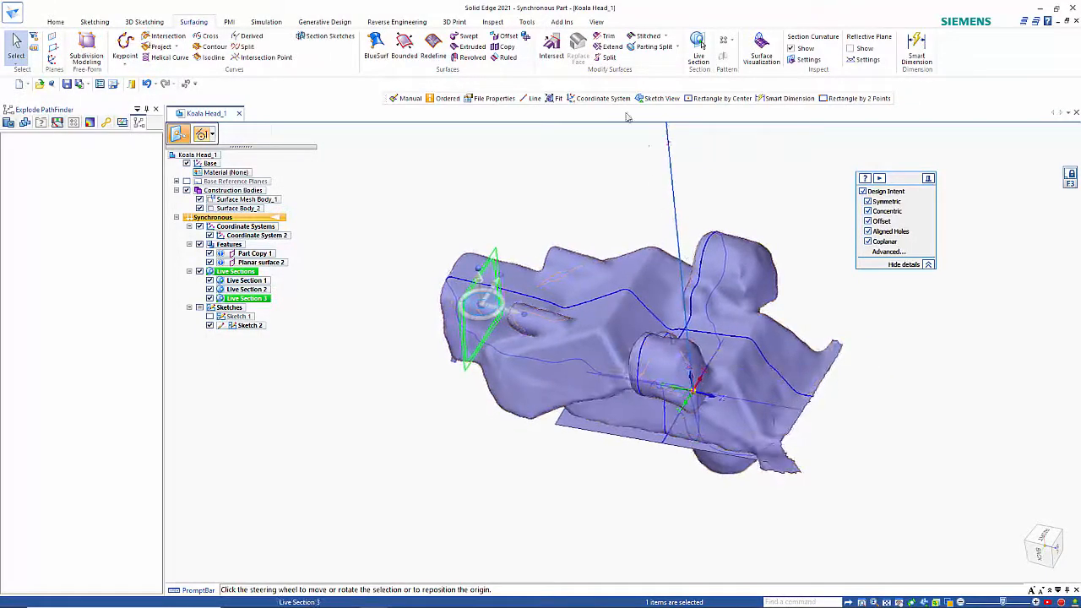
{"action": "left_click", "coordinate": [699, 52]}
{"action": "middle_click_drag", "start_coordinate": [700, 188], "coordinate": [688, 412]}
{"action": "left_click", "coordinate": [698, 394]}
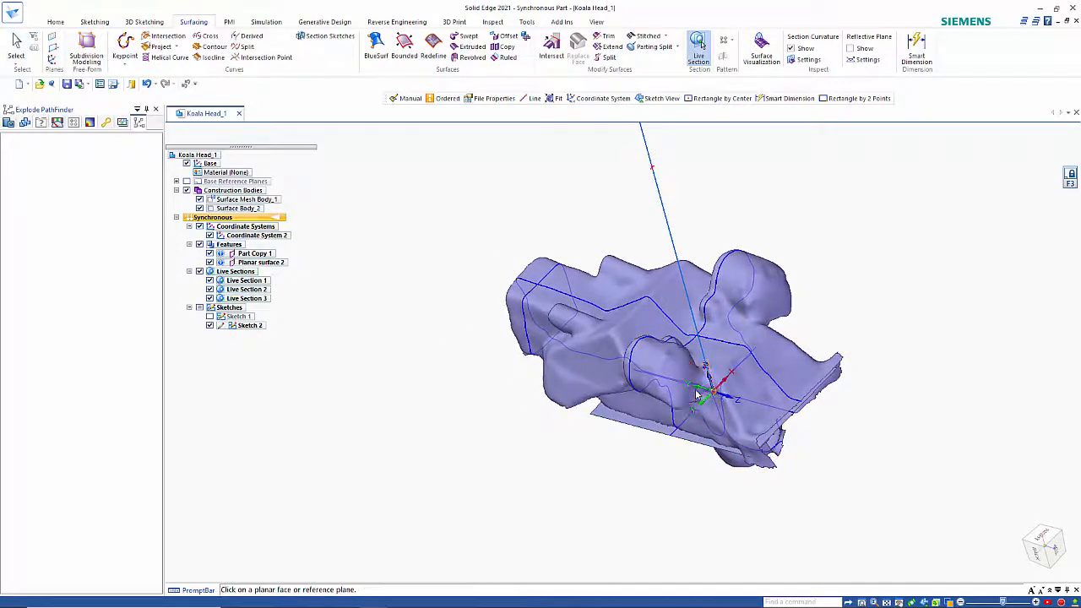
{"action": "middle_click_drag", "start_coordinate": [659, 316], "coordinate": [749, 378]}
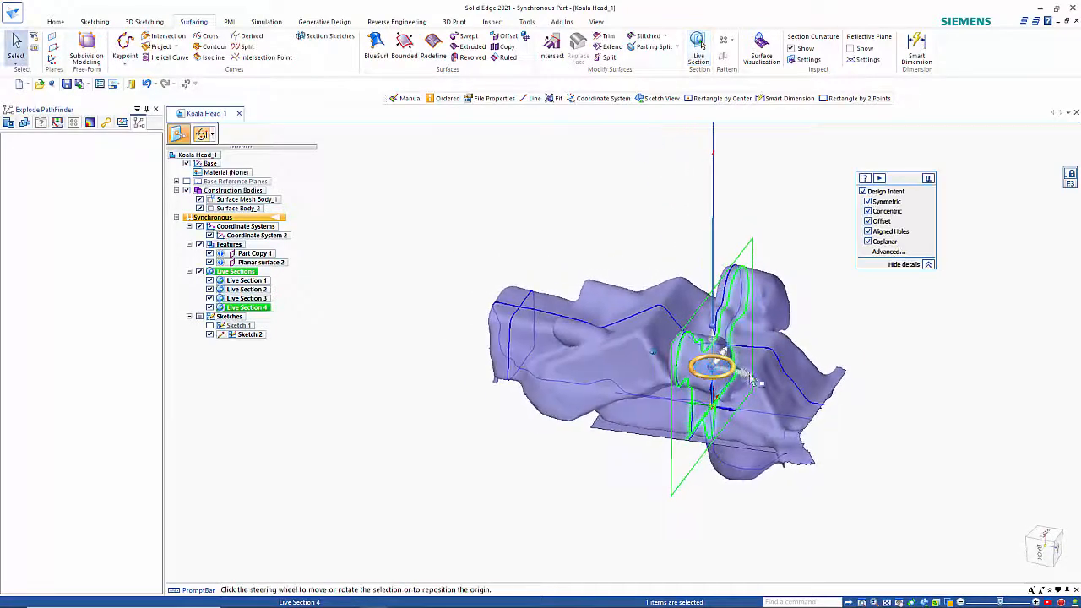
{"action": "left_click", "coordinate": [746, 377]}
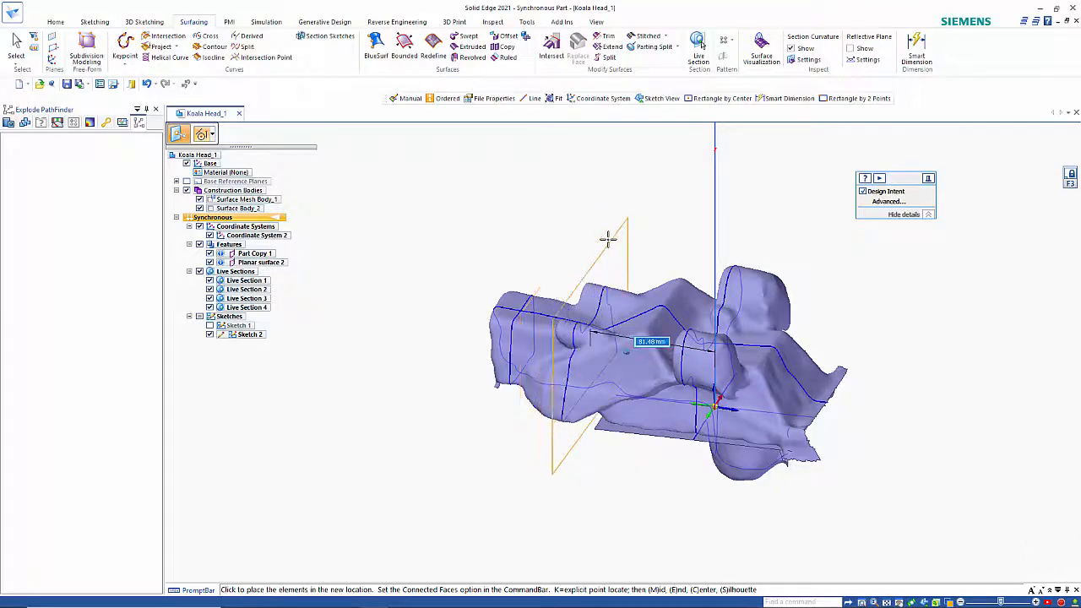
{"action": "left_click", "coordinate": [608, 240]}
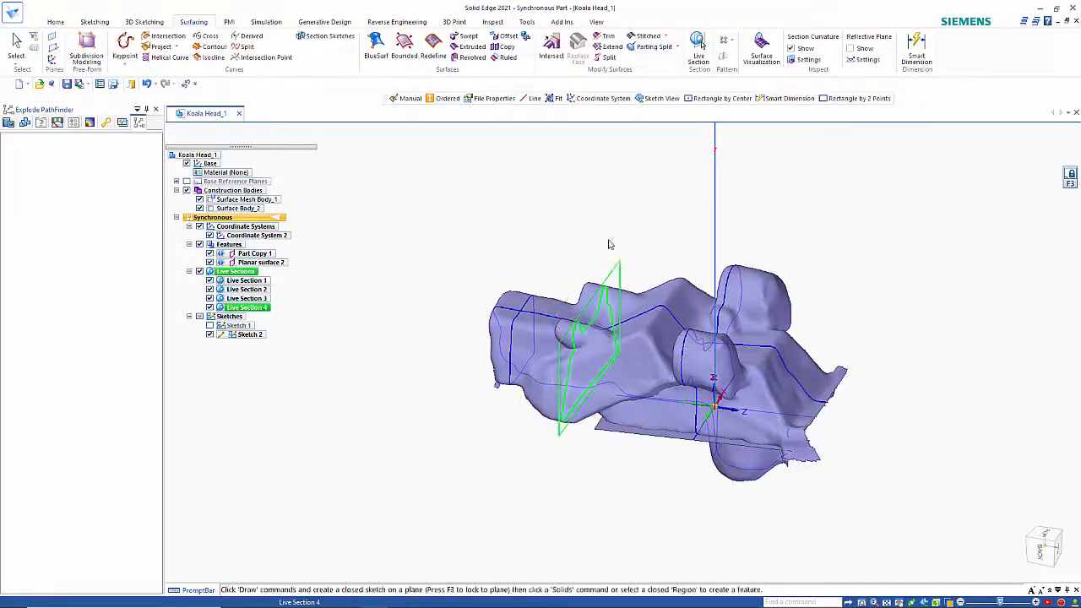
Hide the koala head mesh body, deselect the live section, and view the section curves with the planar surface.
{"action": "left_click", "coordinate": [200, 200]}
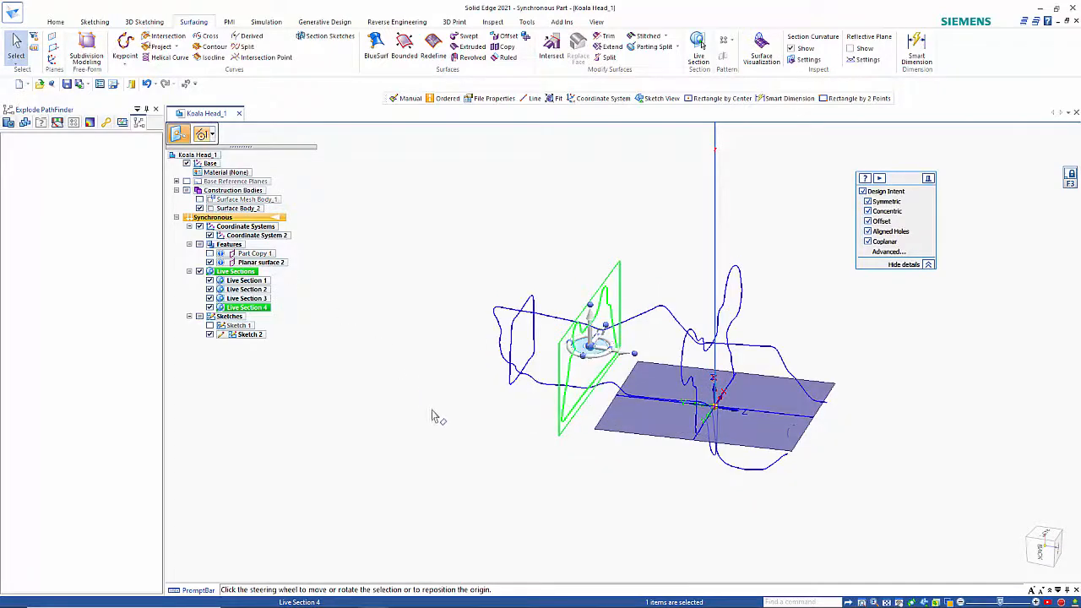
{"action": "key", "text": "Escape"}
{"action": "middle_click_drag", "start_coordinate": [435, 408], "coordinate": [617, 418]}
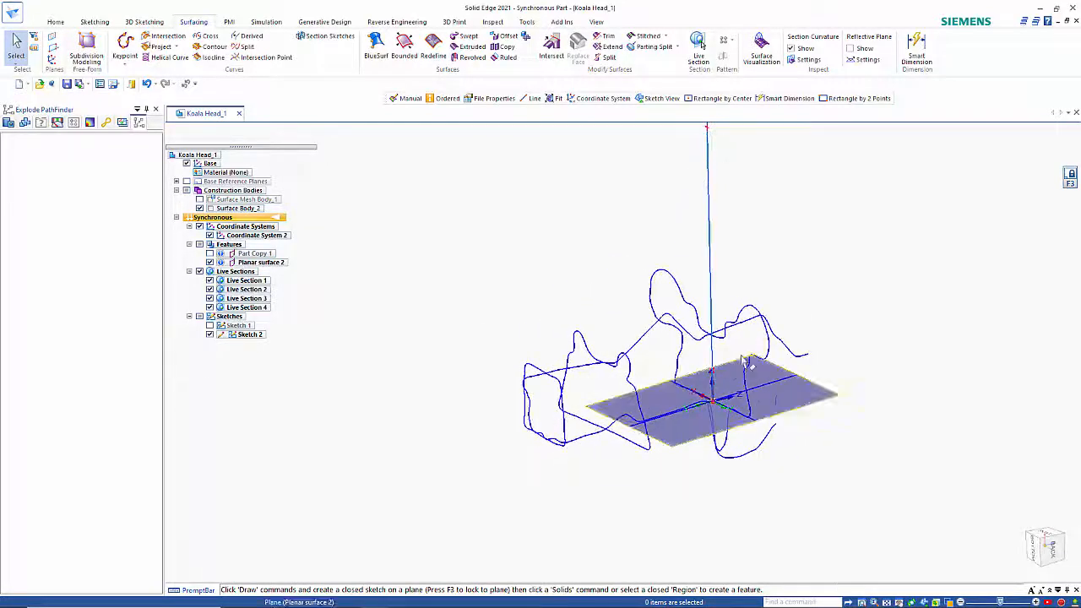